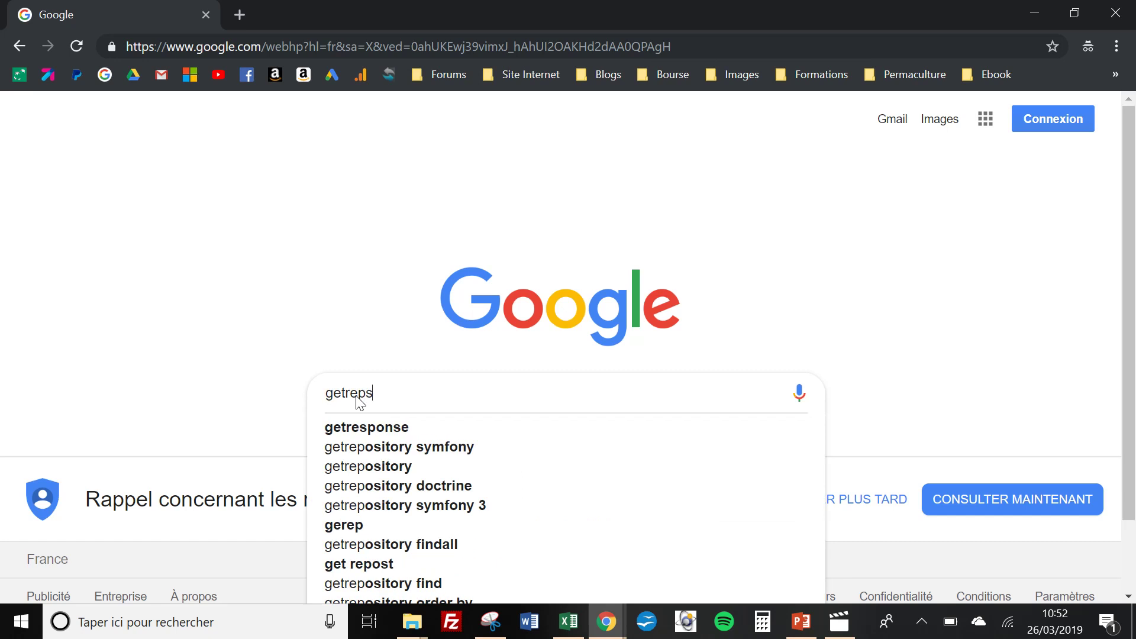
Search Google for "getresponse" and open the official GetResponse site from the results.
{"action": "key", "text": "BackSpace"}
{"action": "key", "text": "BackSpace"}
{"action": "key", "text": "BackSpace"}
{"action": "type", "text": "p"}
{"action": "key", "text": "Down"}
{"action": "key", "text": "Return"}
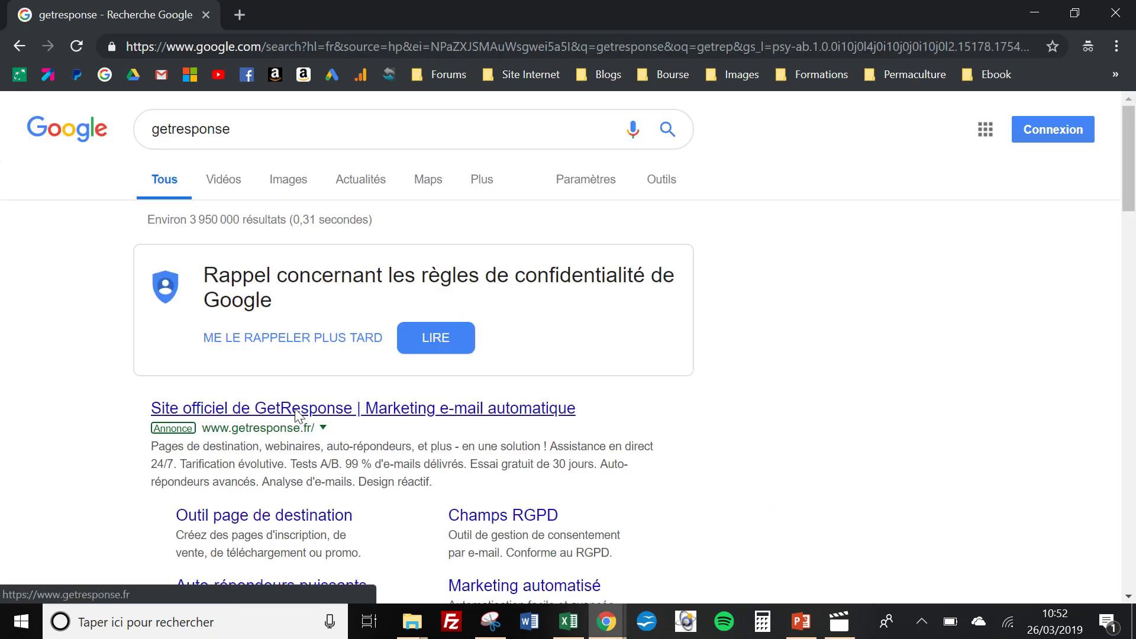
{"action": "left_click", "coordinate": [296, 409]}
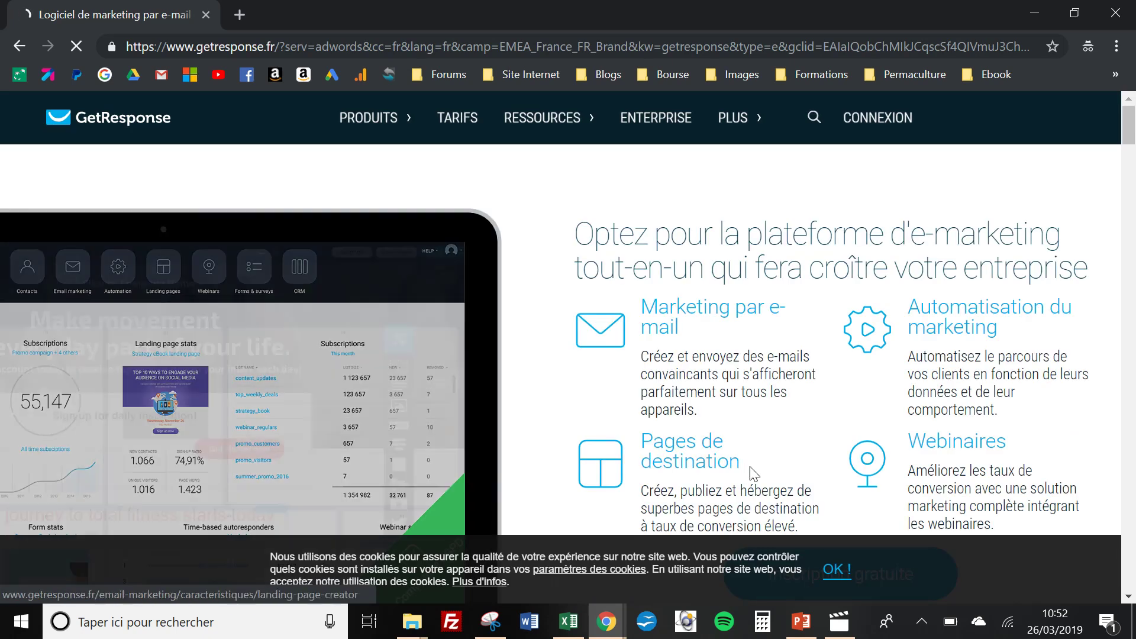
Accept the cookie notice and look through the homepage's sections on email marketing, landing pages, webinars and automation.
{"action": "left_click", "coordinate": [842, 571]}
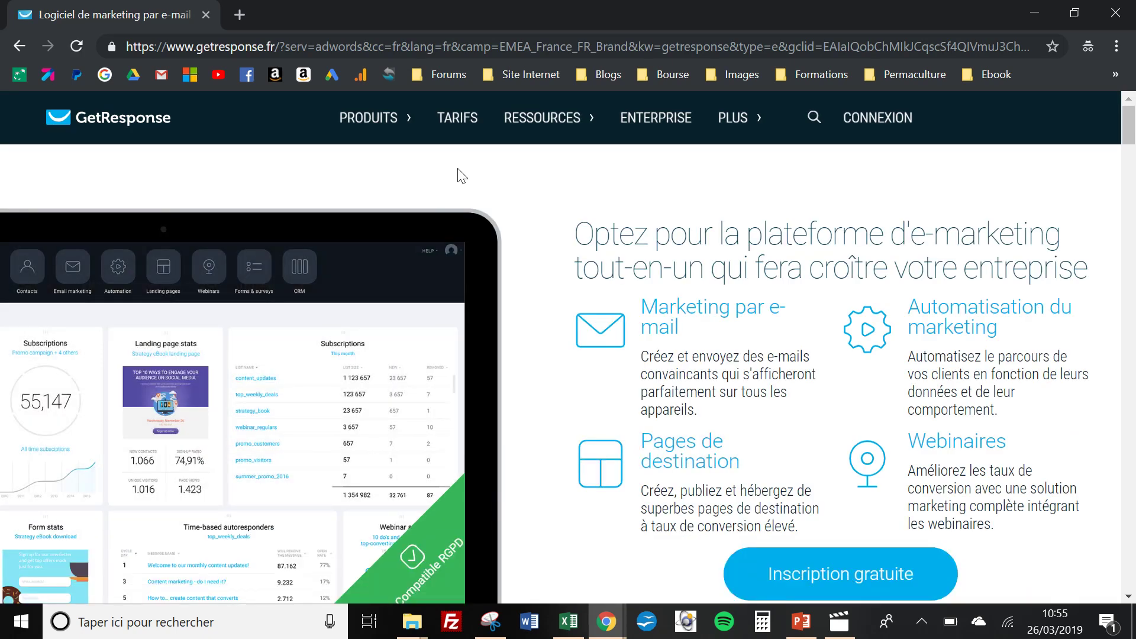
{"action": "scroll", "coordinate": [532, 215], "scroll_direction": "down", "scroll_amount": 7}
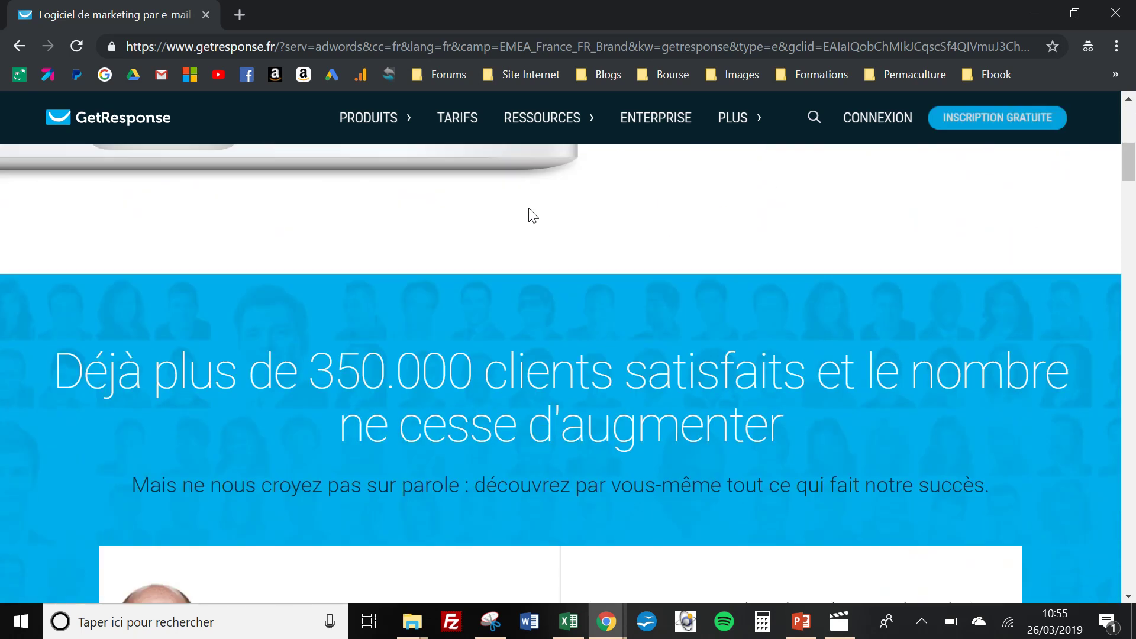
{"action": "scroll", "coordinate": [533, 215], "scroll_direction": "down", "scroll_amount": 15}
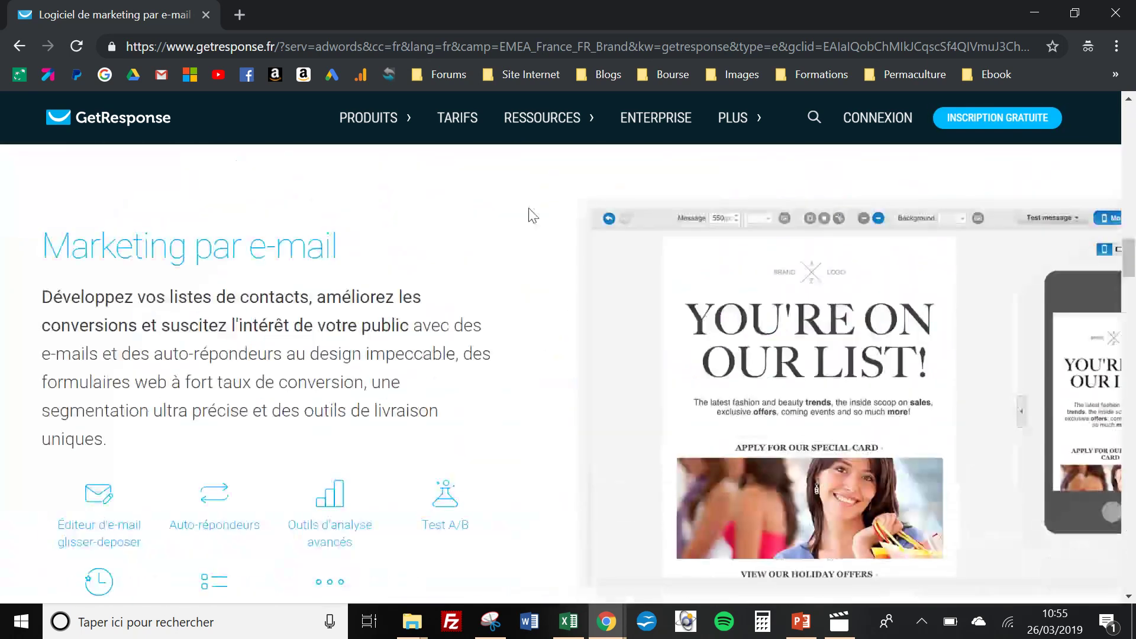
{"action": "scroll", "coordinate": [533, 215], "scroll_direction": "down", "scroll_amount": 6}
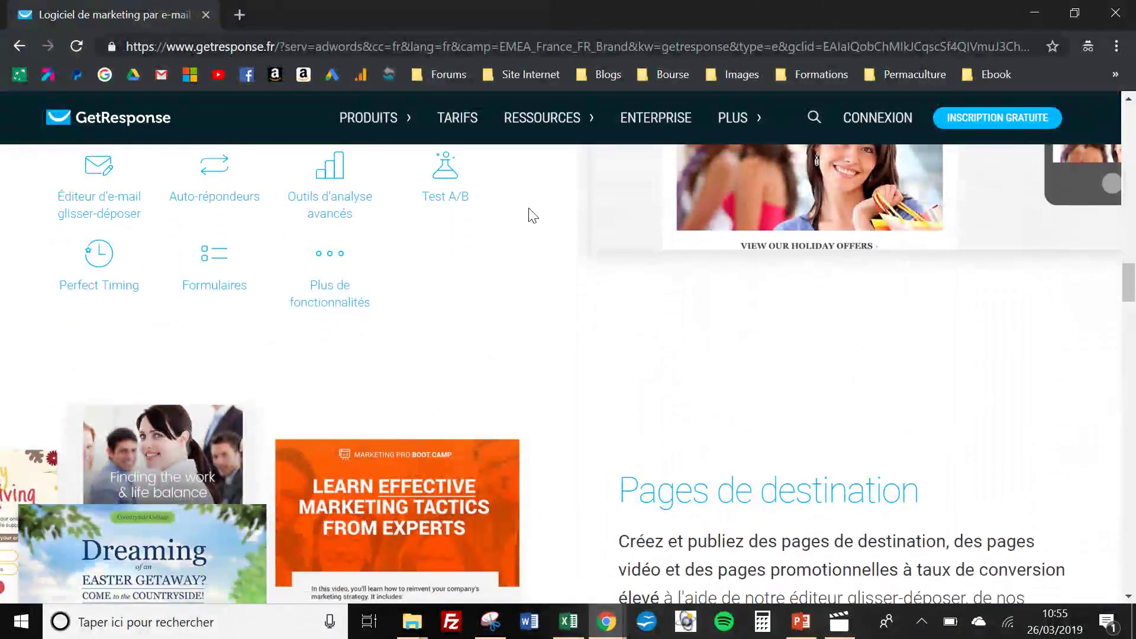
{"action": "scroll", "coordinate": [532, 215], "scroll_direction": "down", "scroll_amount": 3}
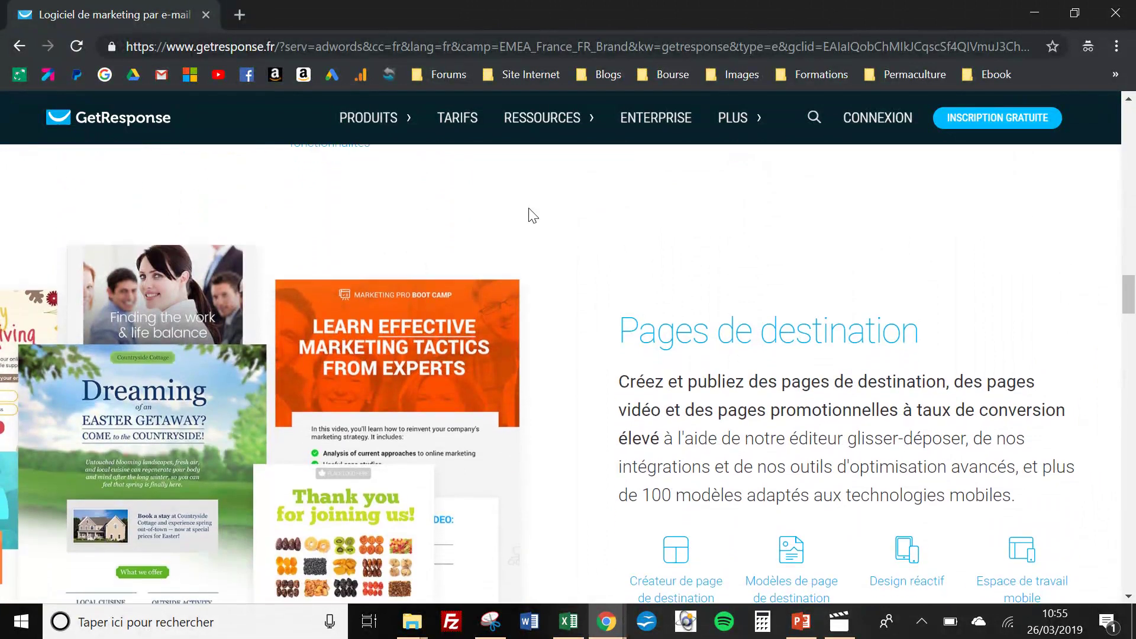
{"action": "scroll", "coordinate": [533, 215], "scroll_direction": "down", "scroll_amount": 4}
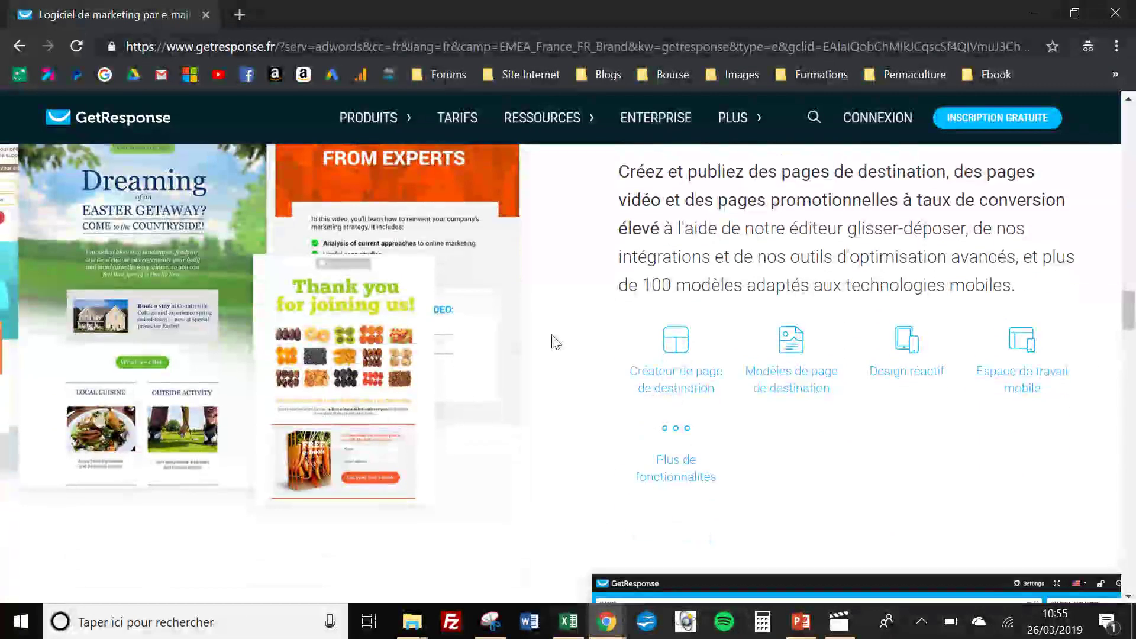
{"action": "scroll", "coordinate": [555, 342], "scroll_direction": "down", "scroll_amount": 7}
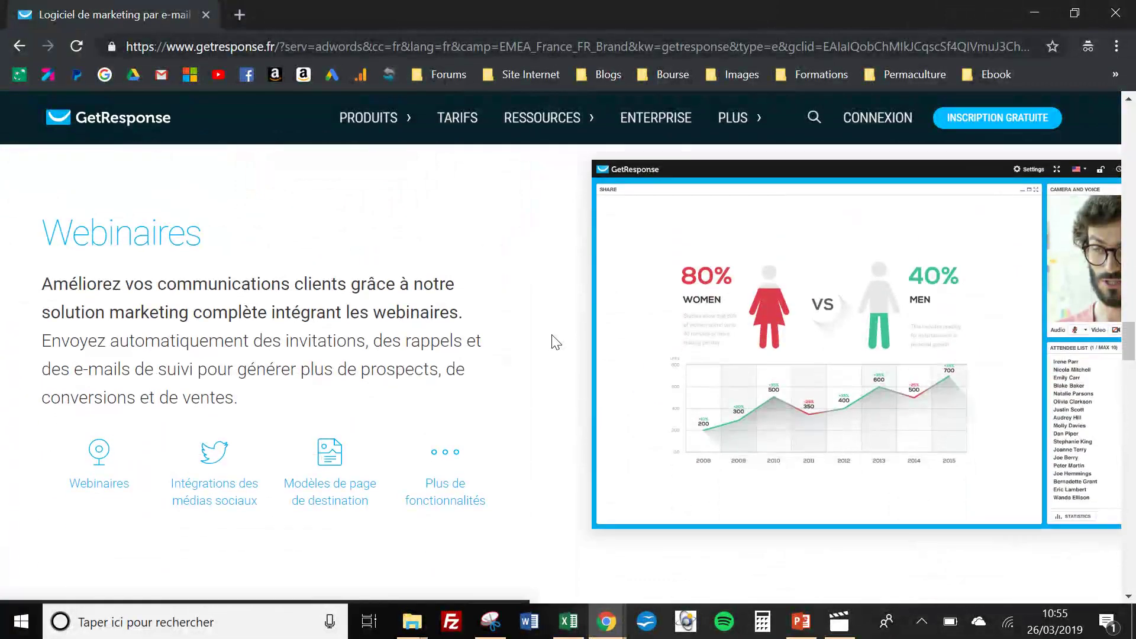
{"action": "scroll", "coordinate": [555, 342], "scroll_direction": "down", "scroll_amount": 12}
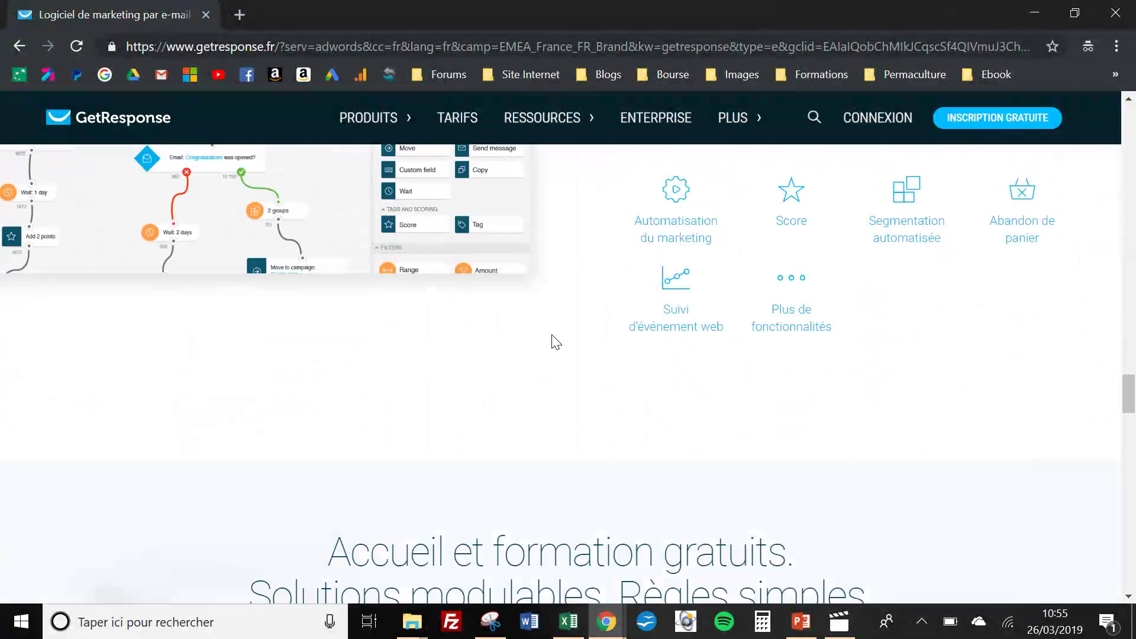
Compare the prices and included features of the Email, Pro, Max and Enterprise plans.
{"action": "scroll", "coordinate": [555, 342], "scroll_direction": "down", "scroll_amount": 9}
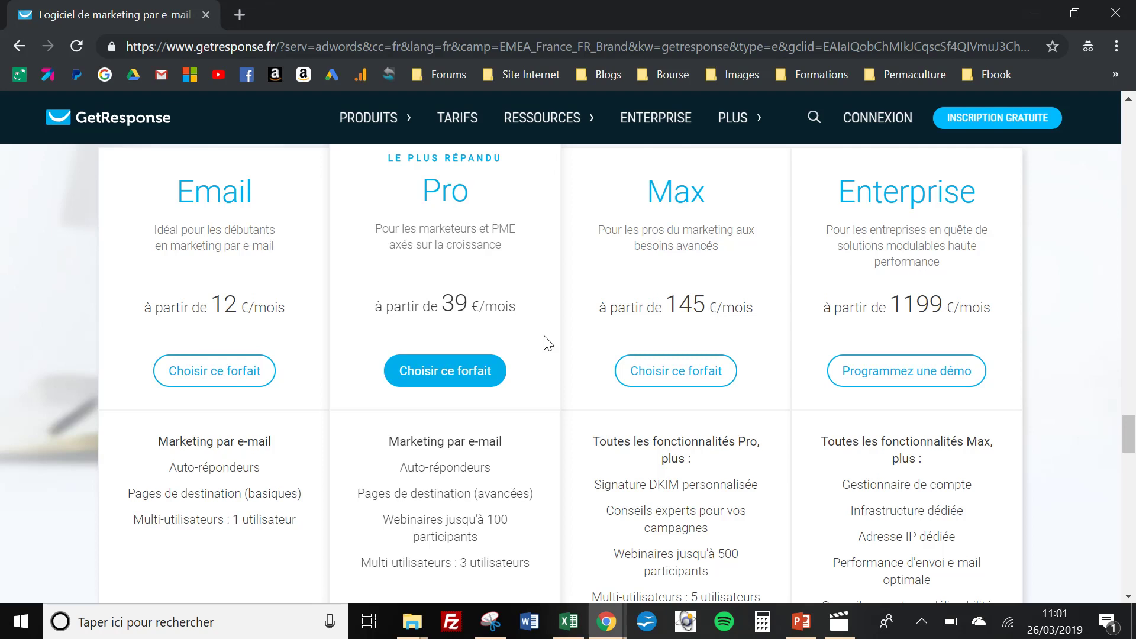
{"action": "scroll", "coordinate": [548, 343], "scroll_direction": "up", "scroll_amount": 1}
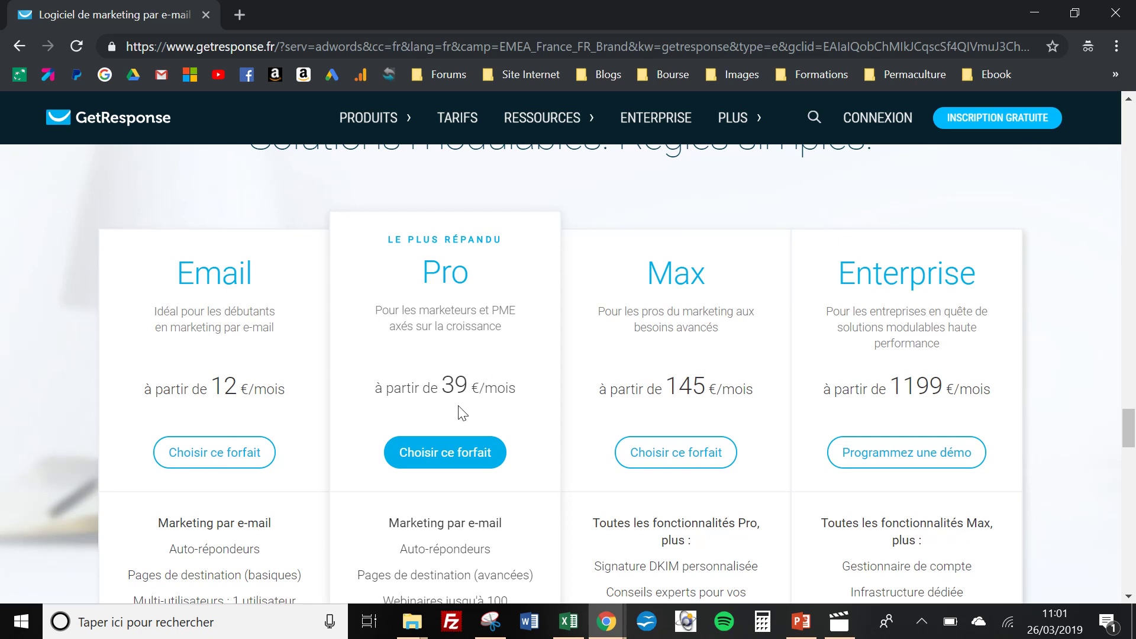
{"action": "scroll", "coordinate": [462, 412], "scroll_direction": "down", "scroll_amount": 2}
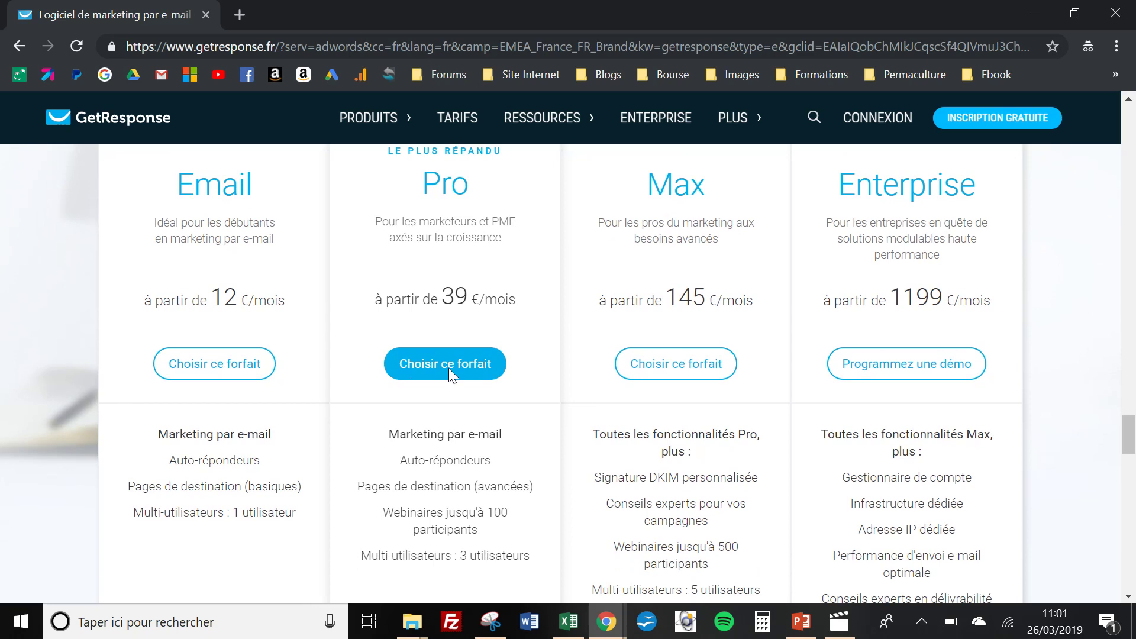
{"action": "scroll", "coordinate": [294, 401], "scroll_direction": "down", "scroll_amount": 2}
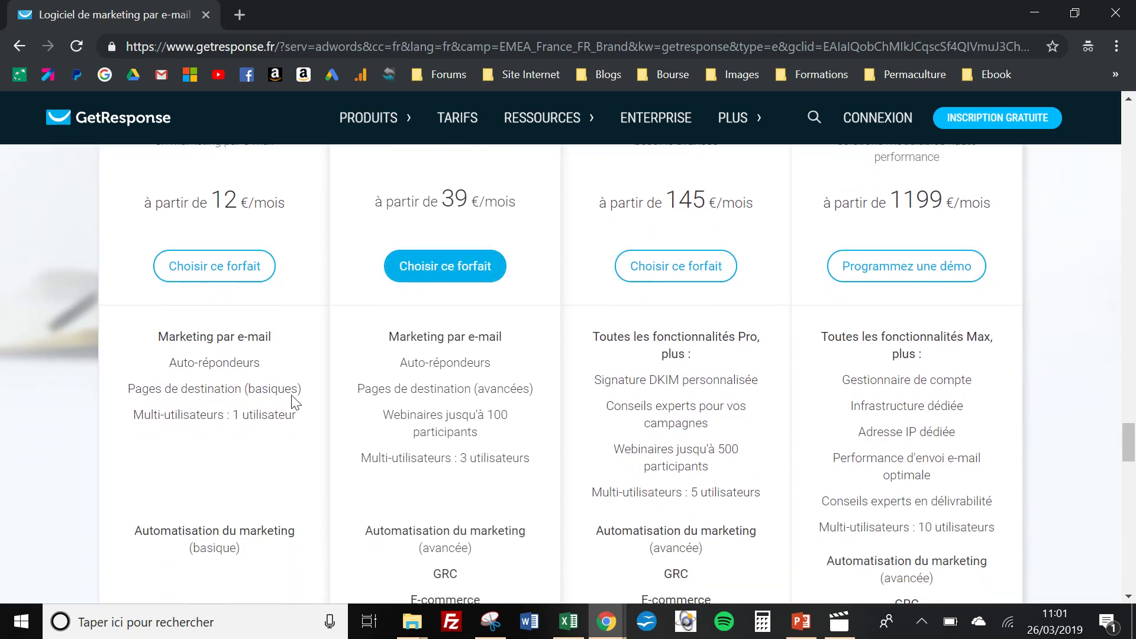
{"action": "scroll", "coordinate": [294, 414], "scroll_direction": "up", "scroll_amount": 1}
{"action": "scroll", "coordinate": [294, 427], "scroll_direction": "down", "scroll_amount": 5}
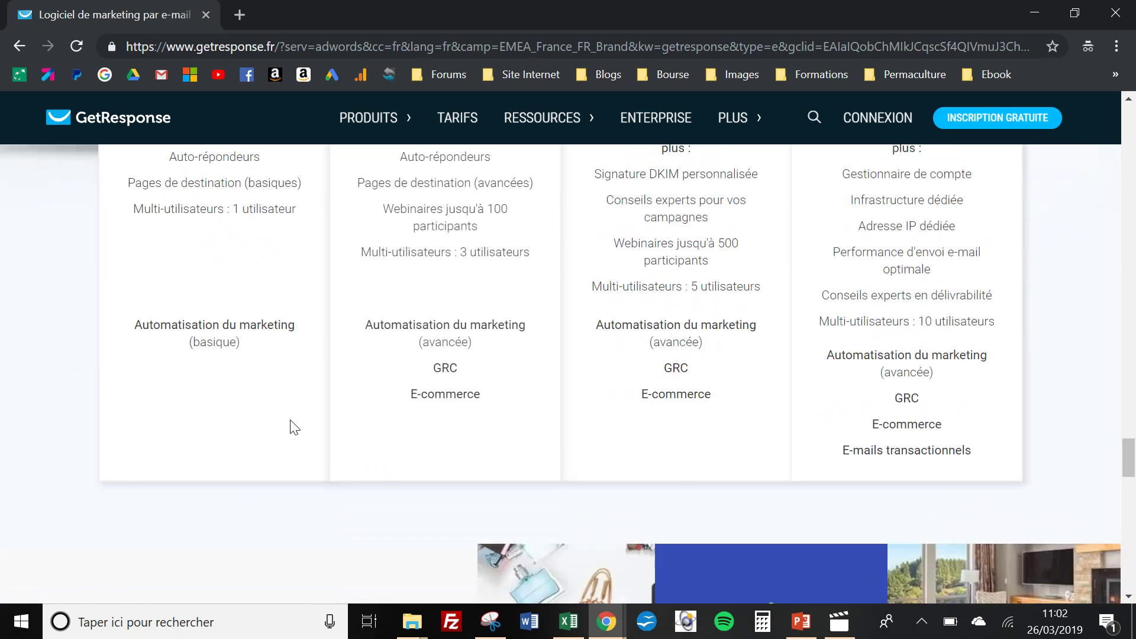
{"action": "scroll", "coordinate": [294, 427], "scroll_direction": "up", "scroll_amount": 3}
{"action": "scroll", "coordinate": [294, 427], "scroll_direction": "up", "scroll_amount": 5}
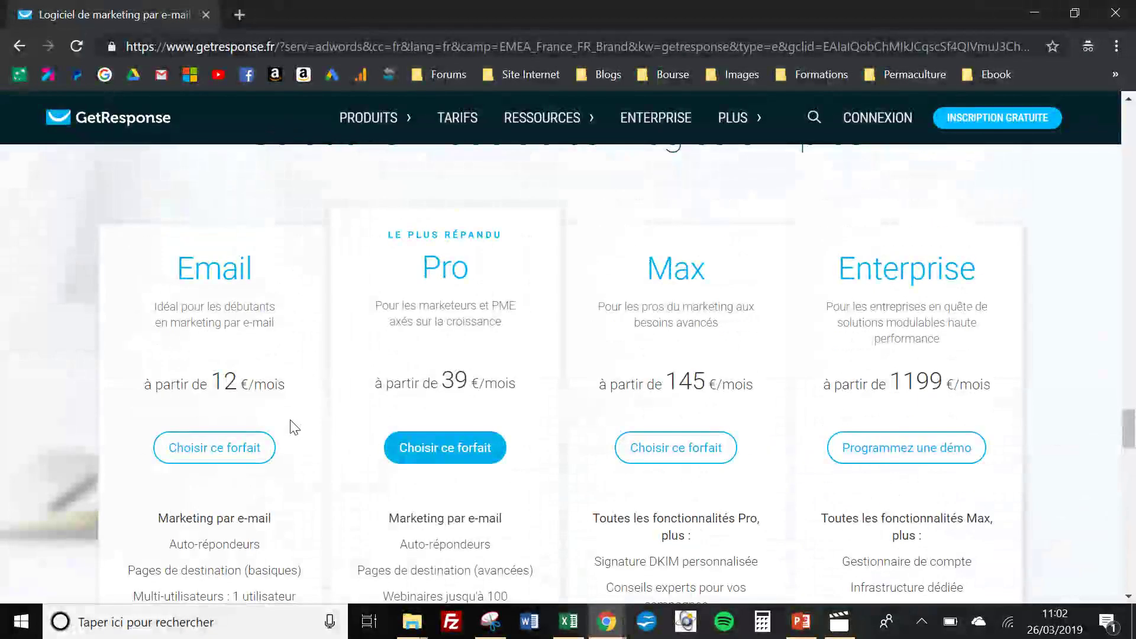
{"action": "scroll", "coordinate": [294, 428], "scroll_direction": "up", "scroll_amount": 1}
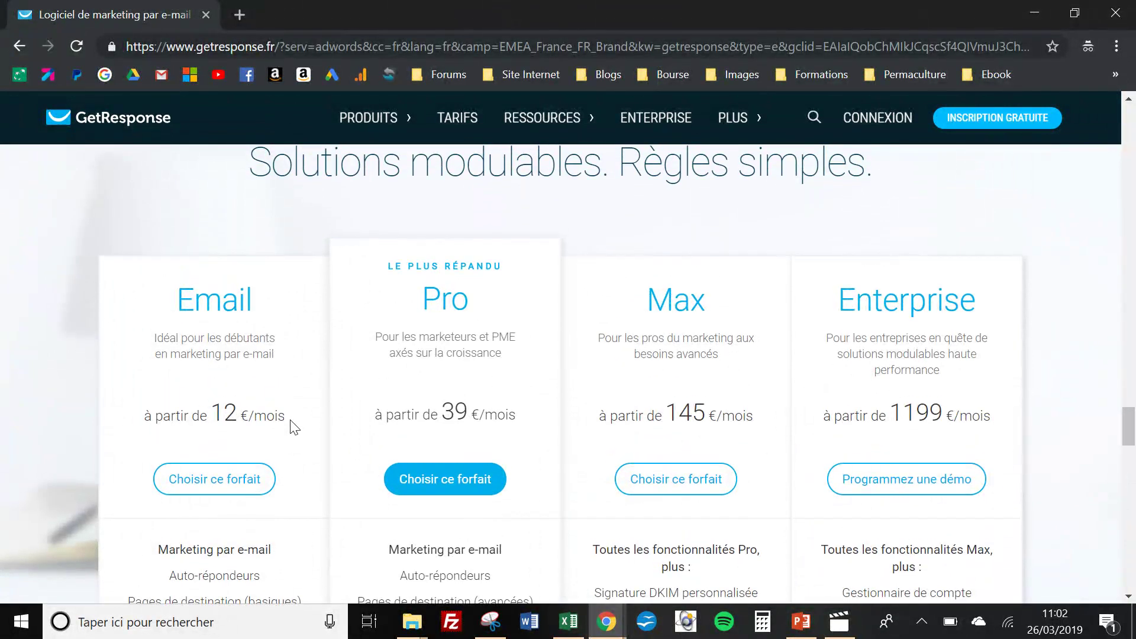
{"action": "scroll", "coordinate": [294, 427], "scroll_direction": "down", "scroll_amount": 1}
{"action": "scroll", "coordinate": [294, 428], "scroll_direction": "up", "scroll_amount": 2}
{"action": "scroll", "coordinate": [294, 427], "scroll_direction": "up", "scroll_amount": 1}
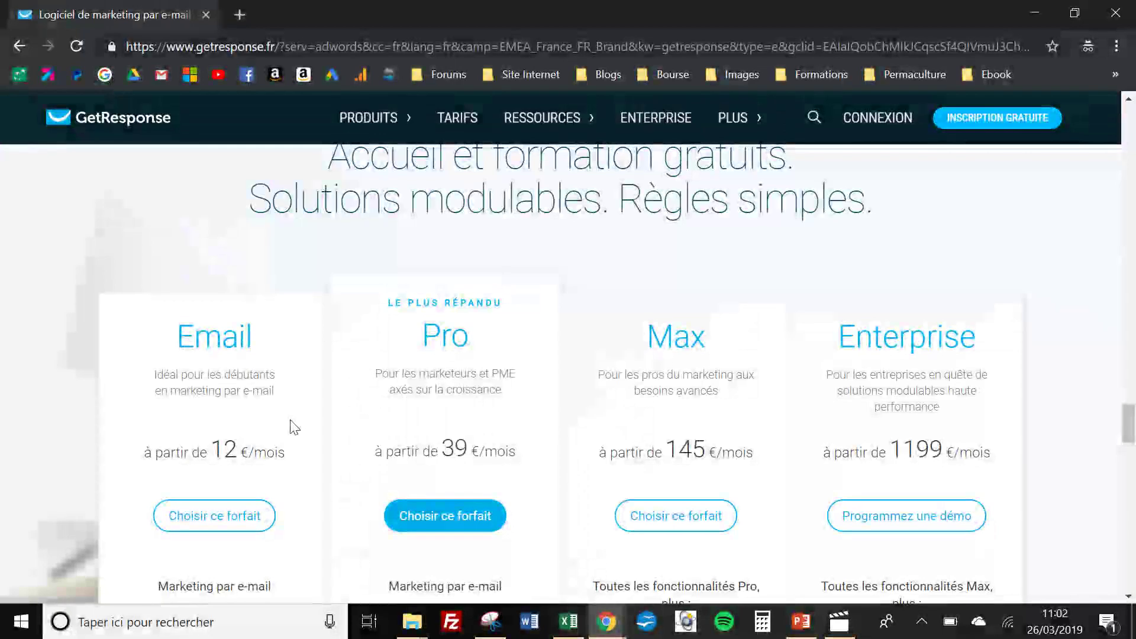
{"action": "scroll", "coordinate": [294, 427], "scroll_direction": "up", "scroll_amount": 1}
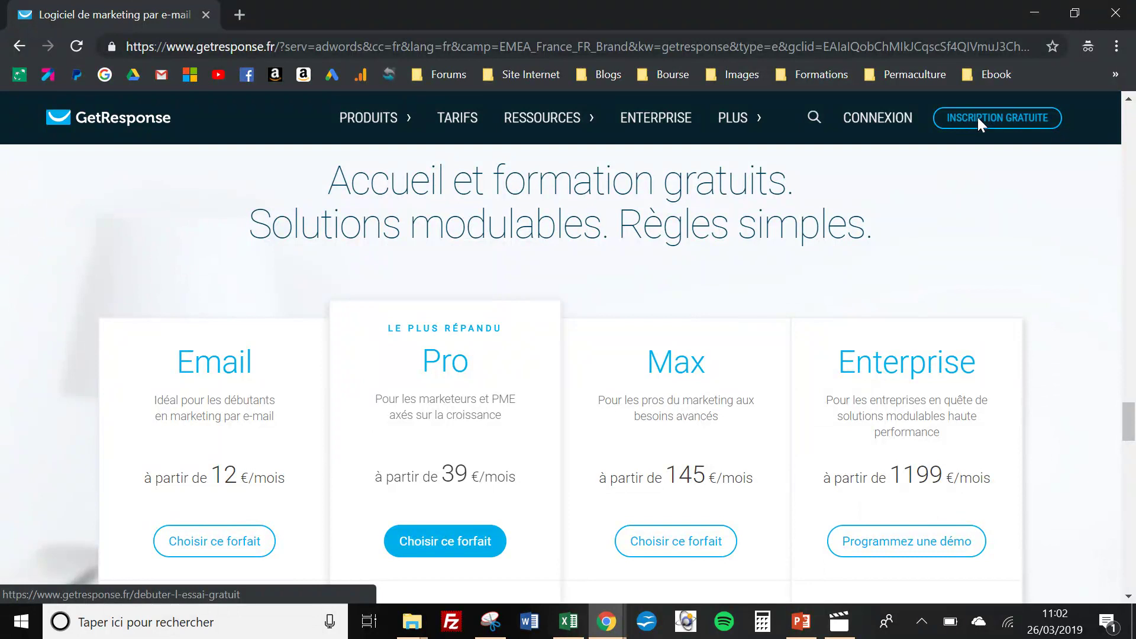
Open the free trial sign-up for GetResponse.
{"action": "left_click", "coordinate": [1000, 116]}
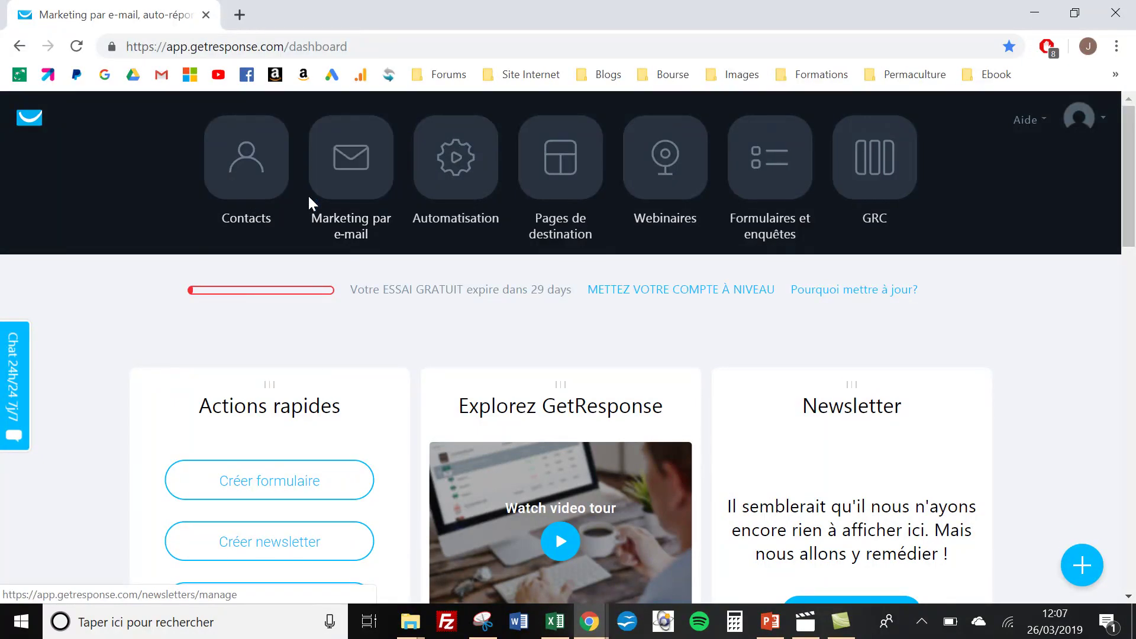
Open the Contacts area from the dashboard and look over the existing contact lists.
{"action": "left_click", "coordinate": [245, 199]}
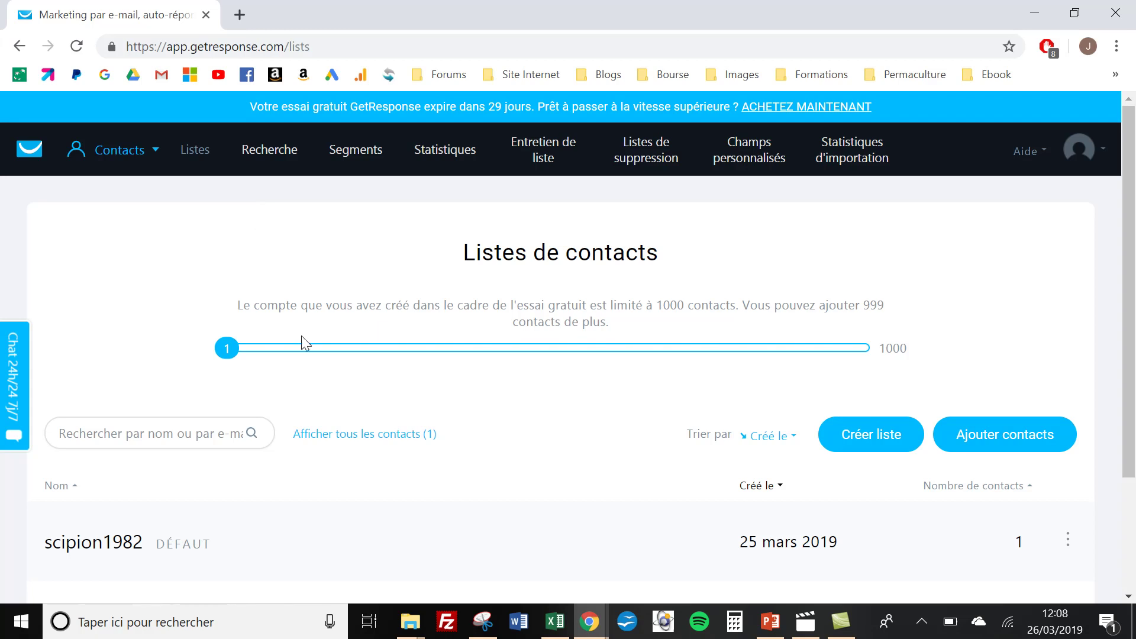
{"action": "scroll", "coordinate": [362, 444], "scroll_direction": "down", "scroll_amount": 3}
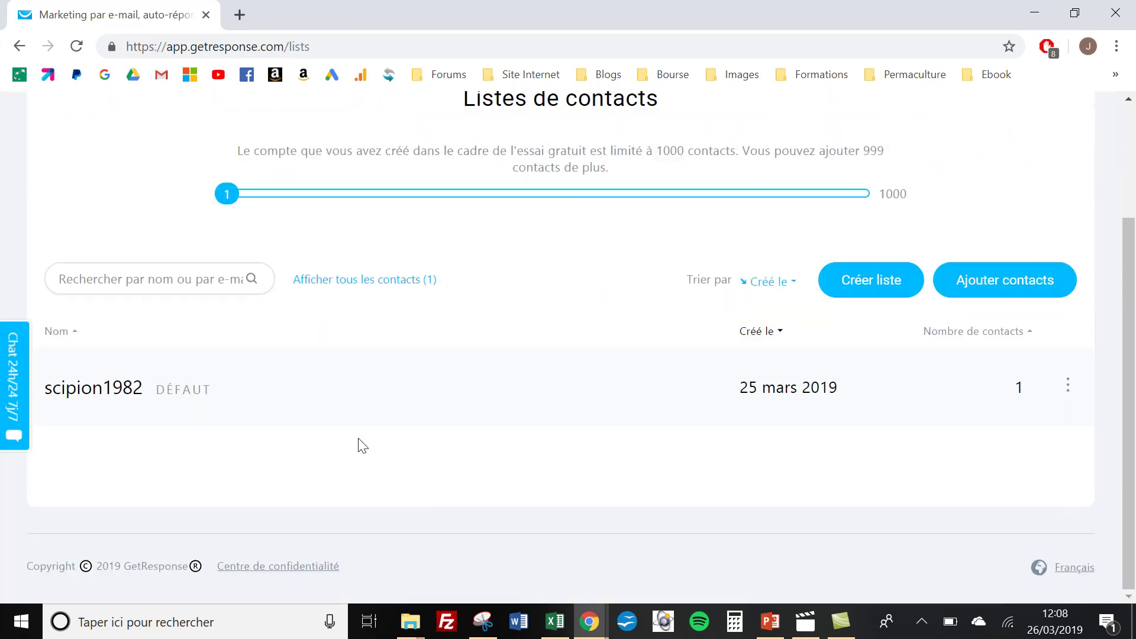
{"action": "scroll", "coordinate": [363, 445], "scroll_direction": "up", "scroll_amount": 3}
{"action": "scroll", "coordinate": [362, 445], "scroll_direction": "down", "scroll_amount": 2}
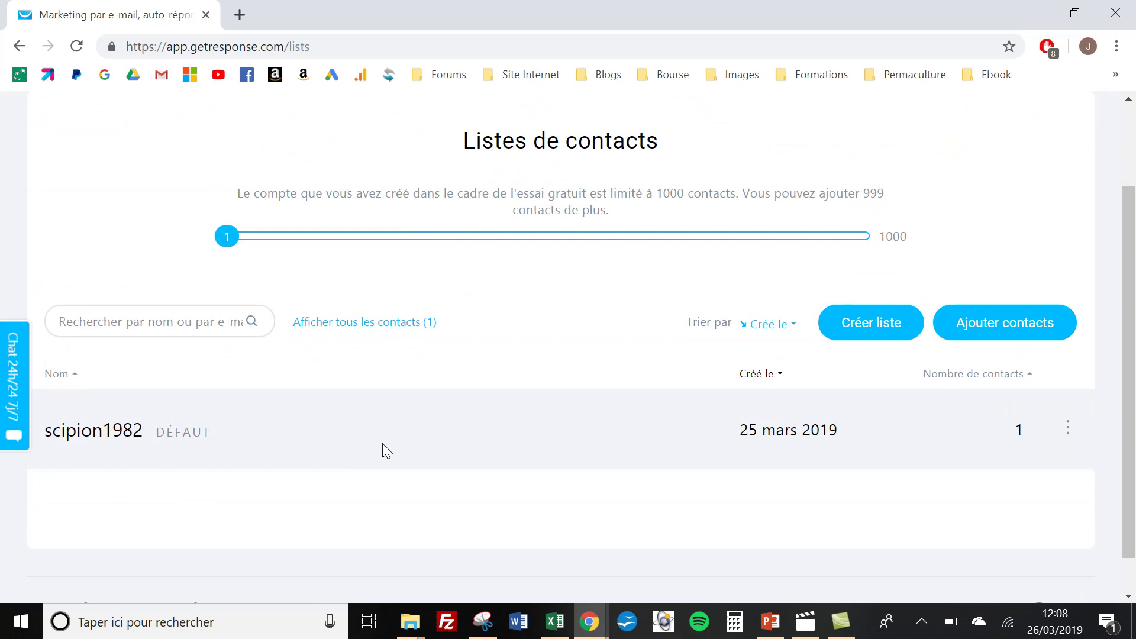
{"action": "scroll", "coordinate": [368, 502], "scroll_direction": "up", "scroll_amount": 2}
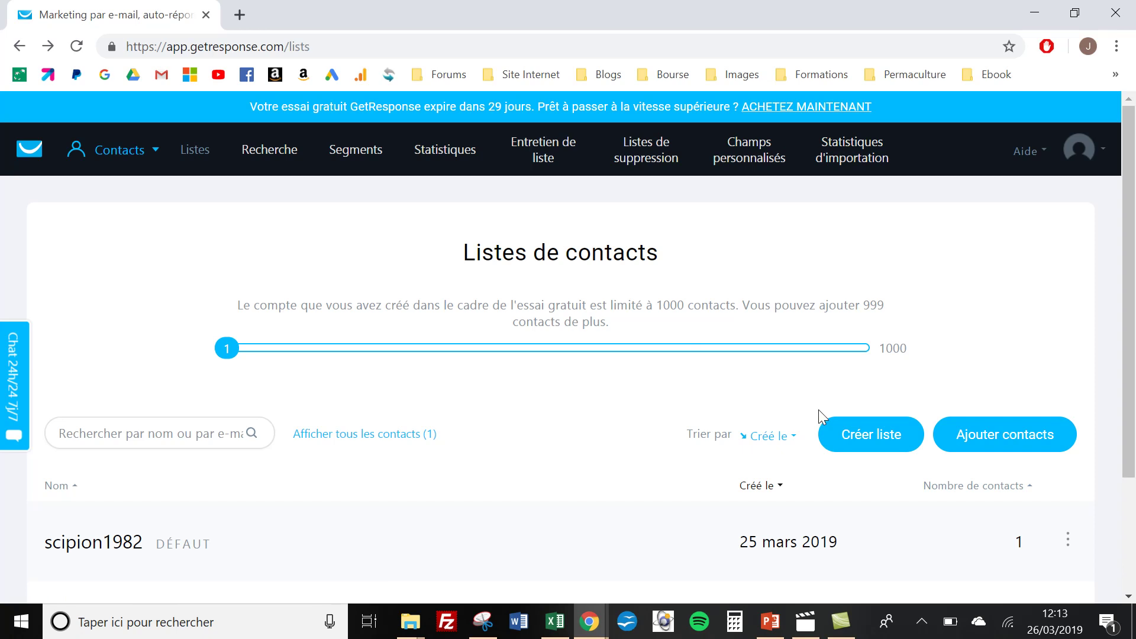
Try to create a new contact list named "produit information".
{"action": "left_click", "coordinate": [857, 432]}
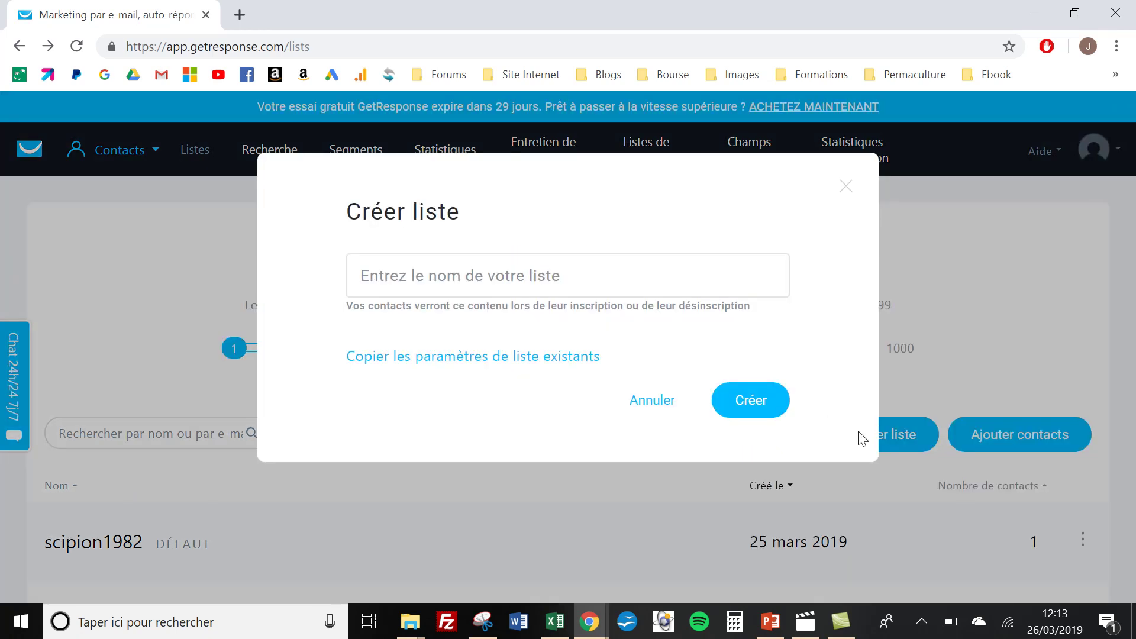
{"action": "left_click", "coordinate": [556, 283]}
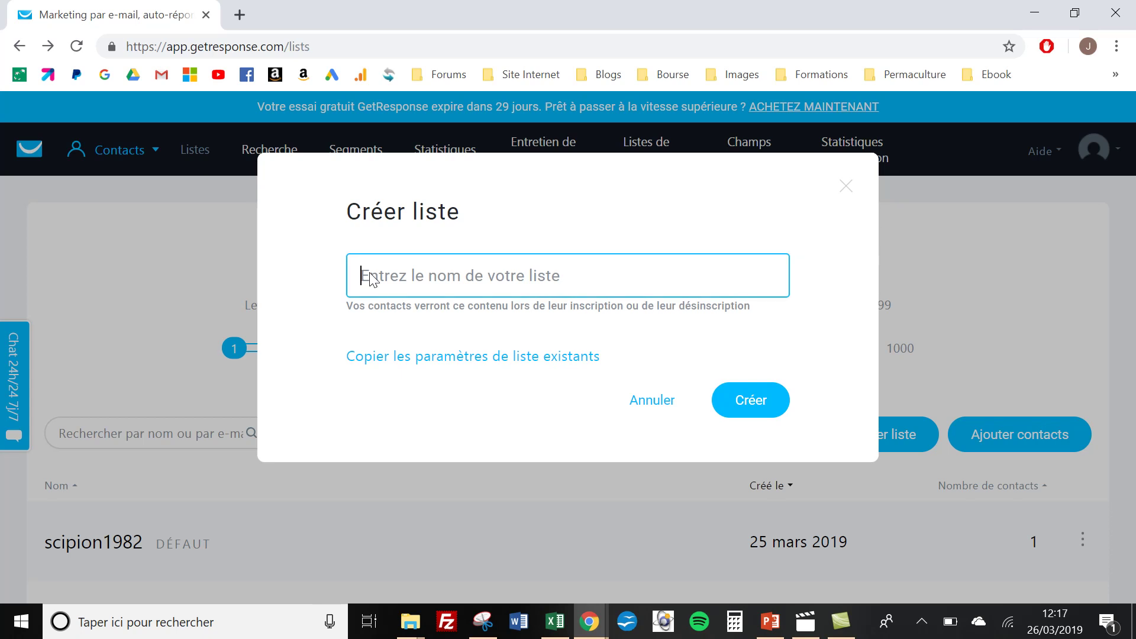
{"action": "type", "text": "pro"}
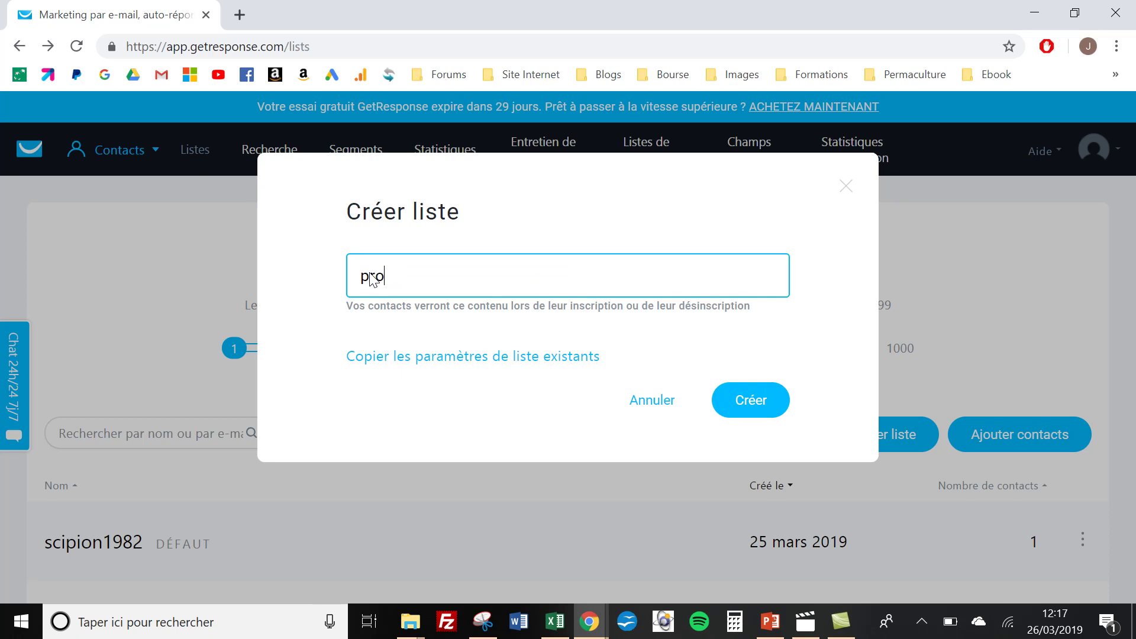
{"action": "type", "text": "duit information"}
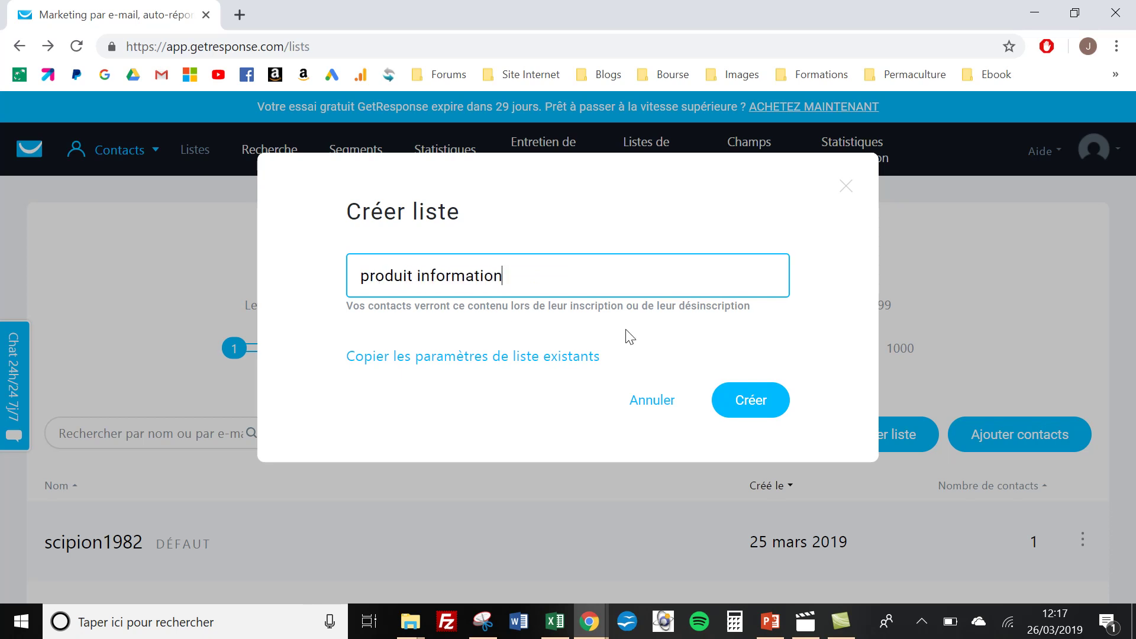
{"action": "left_click", "coordinate": [752, 392]}
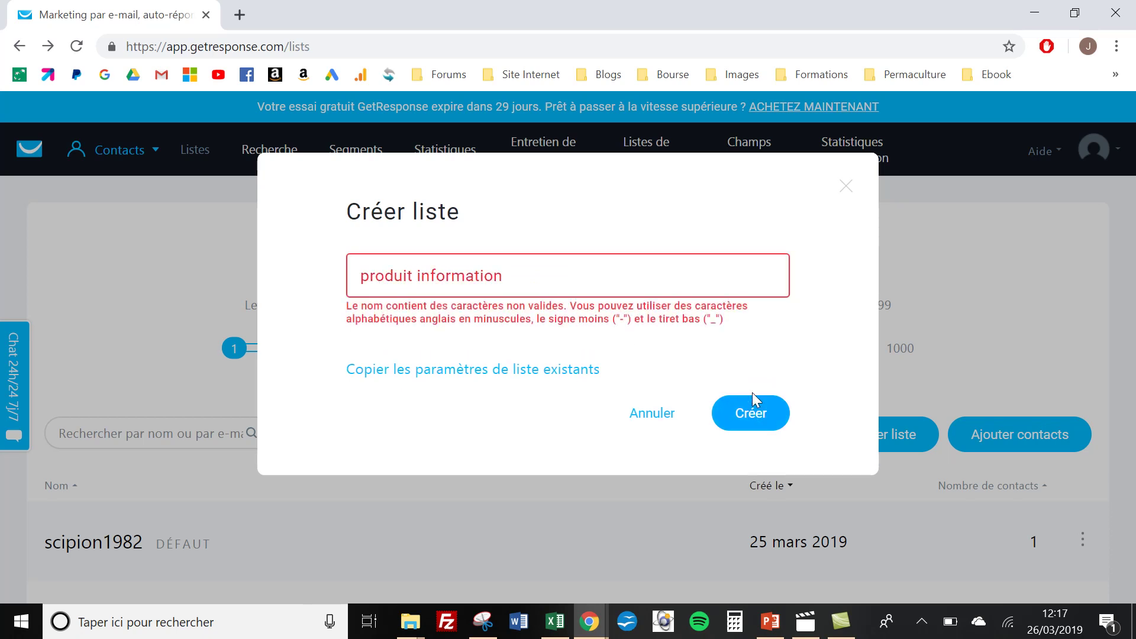
Change the new list's name to "produit-information" and create the list.
{"action": "left_click", "coordinate": [416, 277]}
{"action": "key", "text": "BackSpace"}
{"action": "type", "text": "-"}
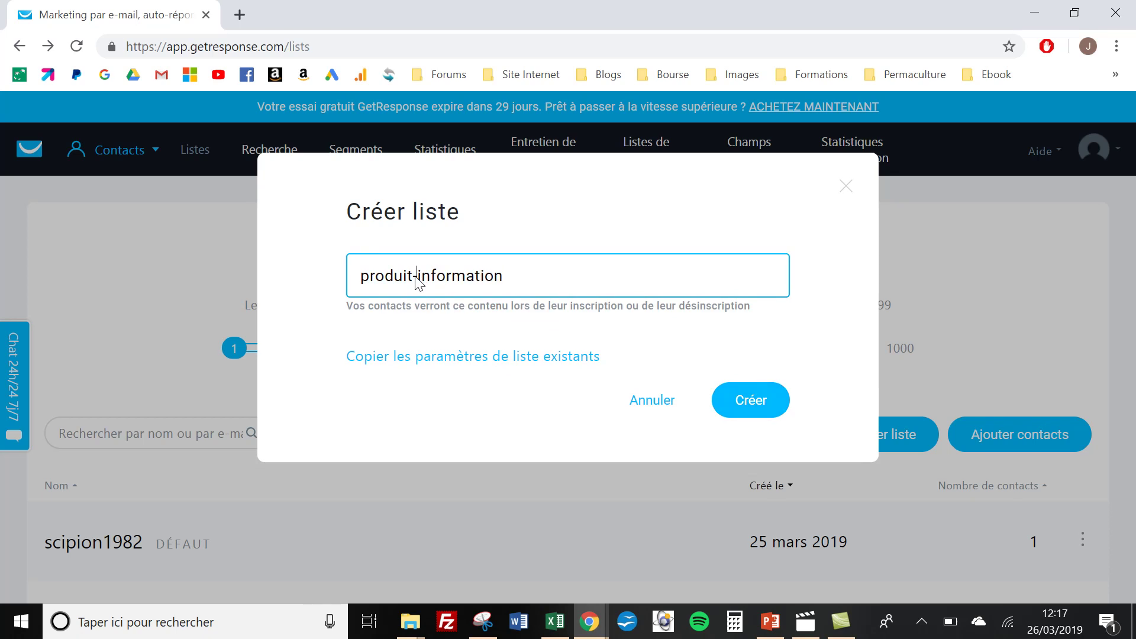
{"action": "left_click", "coordinate": [728, 399]}
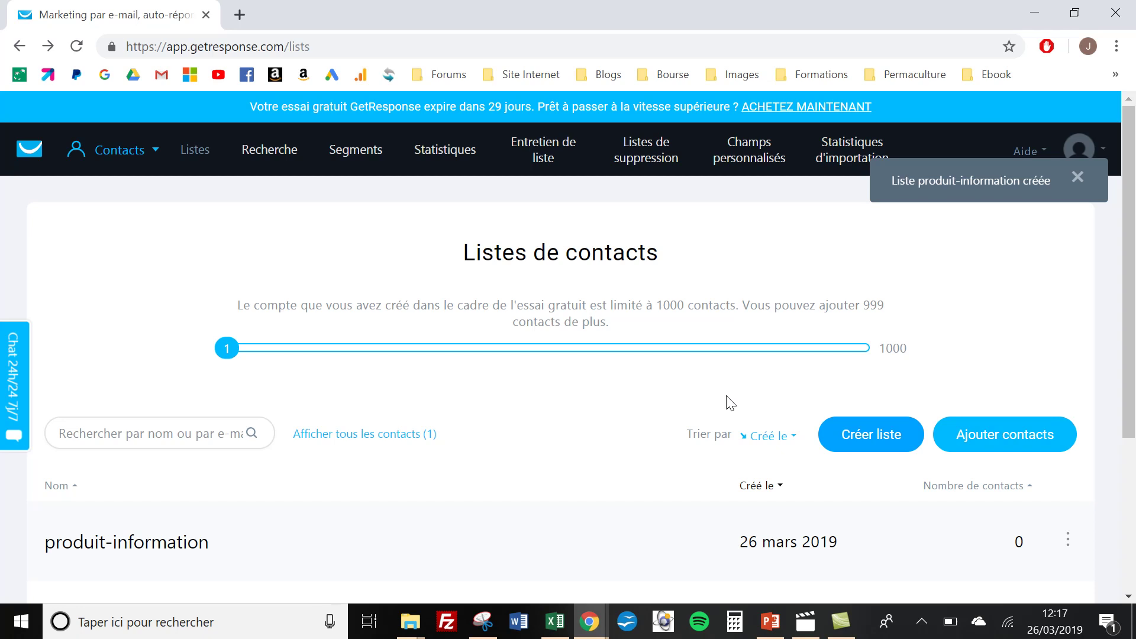
Look over the updated contact lists and open the email marketing area's newsletter management page.
{"action": "scroll", "coordinate": [375, 408], "scroll_direction": "down", "scroll_amount": 2}
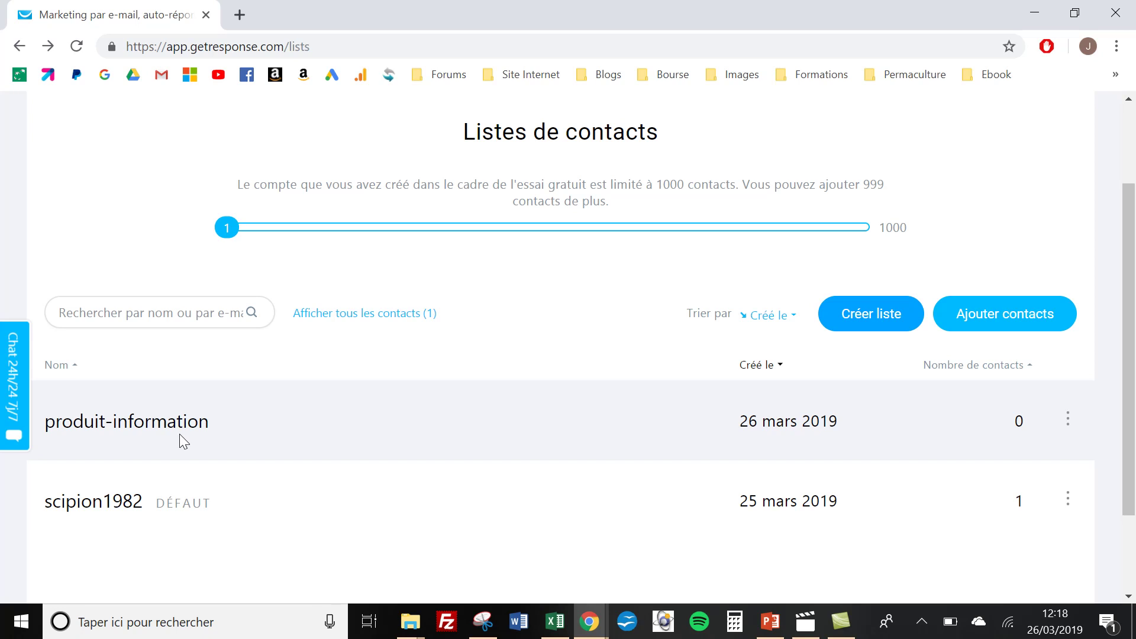
{"action": "scroll", "coordinate": [179, 434], "scroll_direction": "up", "scroll_amount": 2}
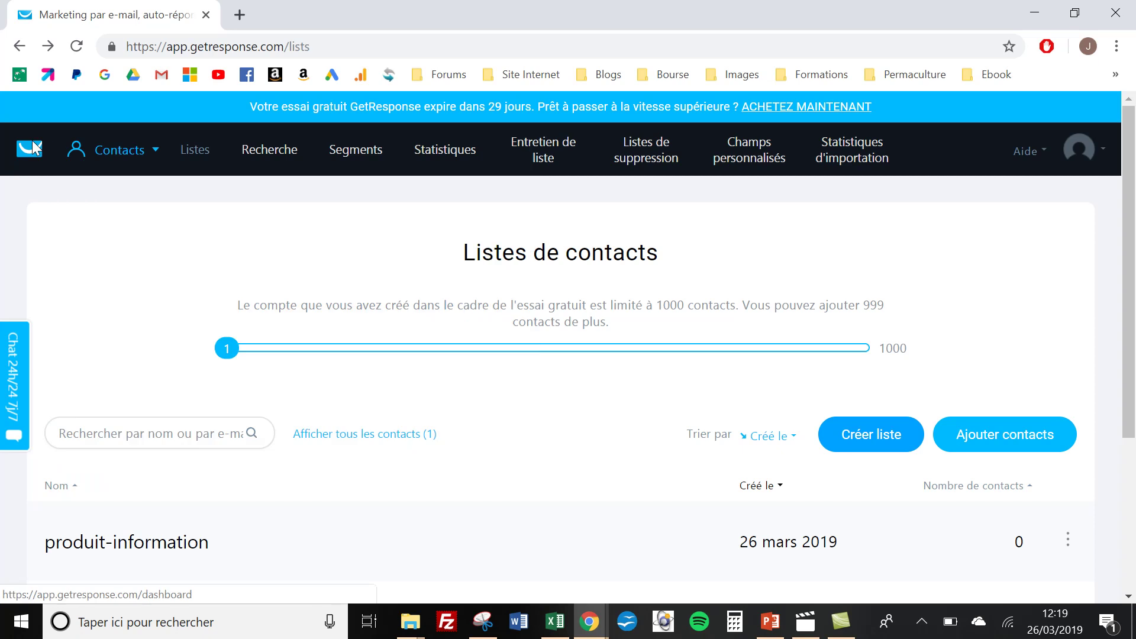
{"action": "mouse_move", "coordinate": [116, 153]}
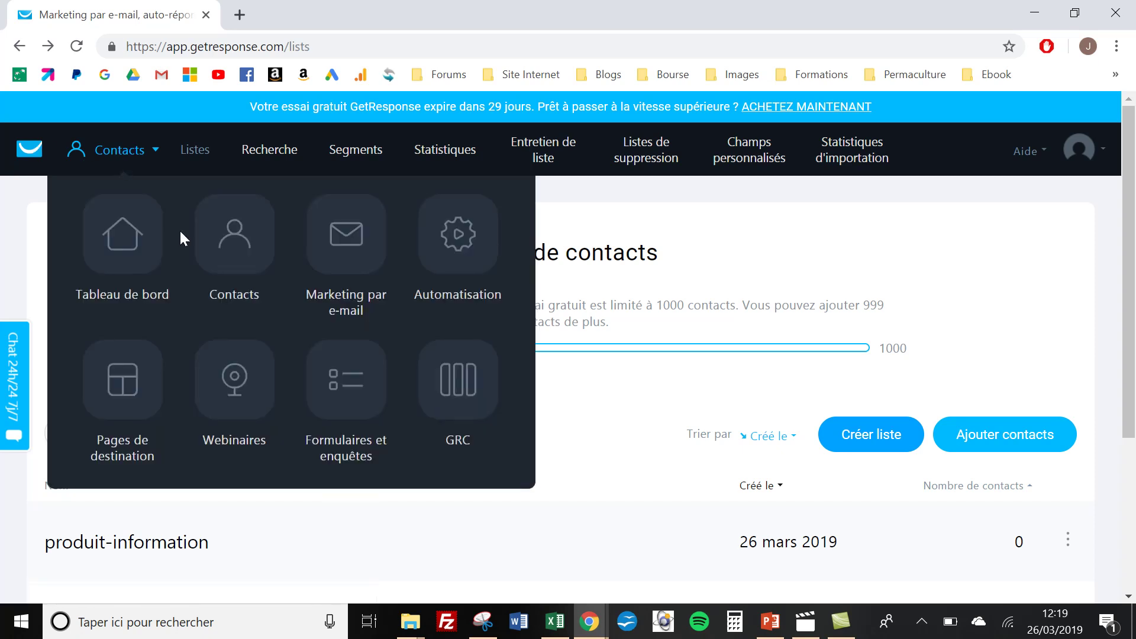
{"action": "left_click", "coordinate": [371, 251]}
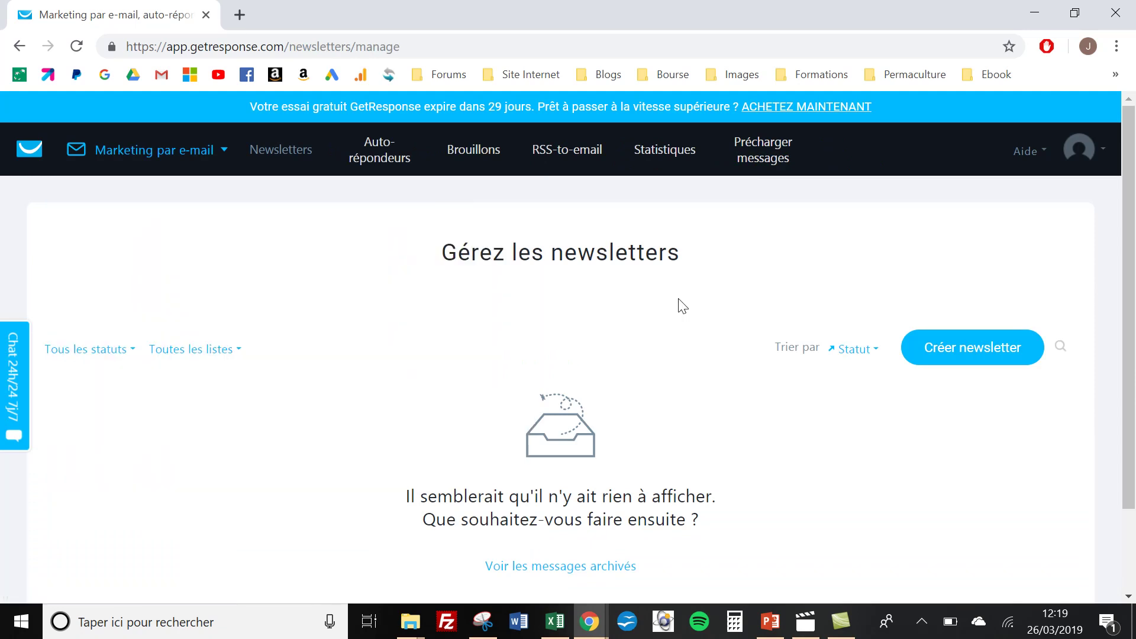
Open the autoresponder management page and start a new autoresponder named "autorep-produit".
{"action": "left_click", "coordinate": [374, 154]}
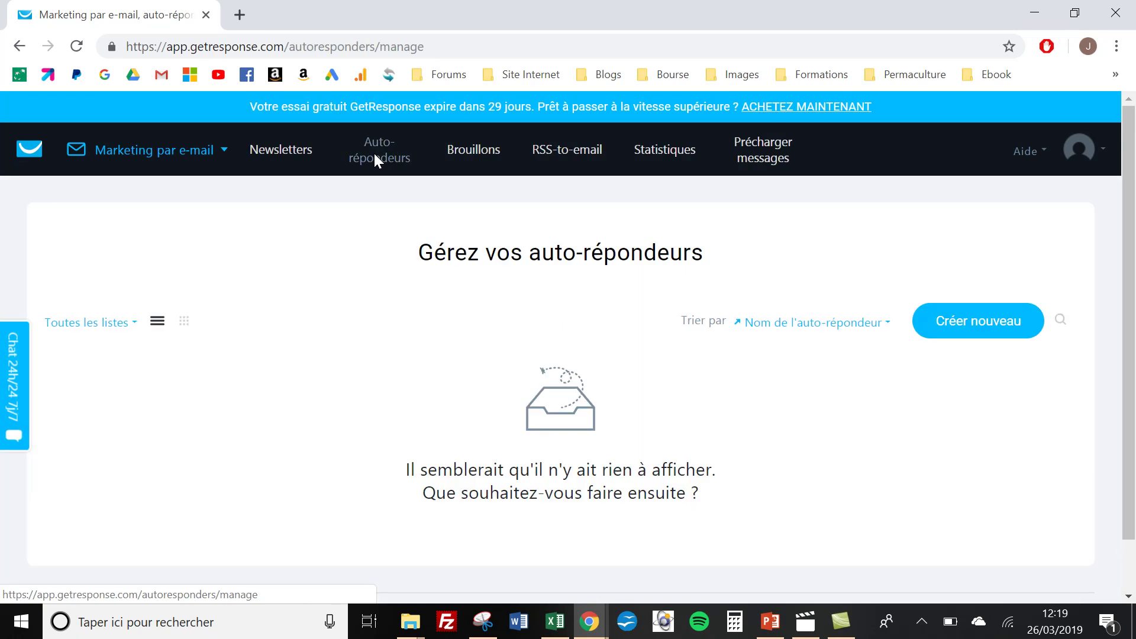
{"action": "left_click", "coordinate": [973, 319]}
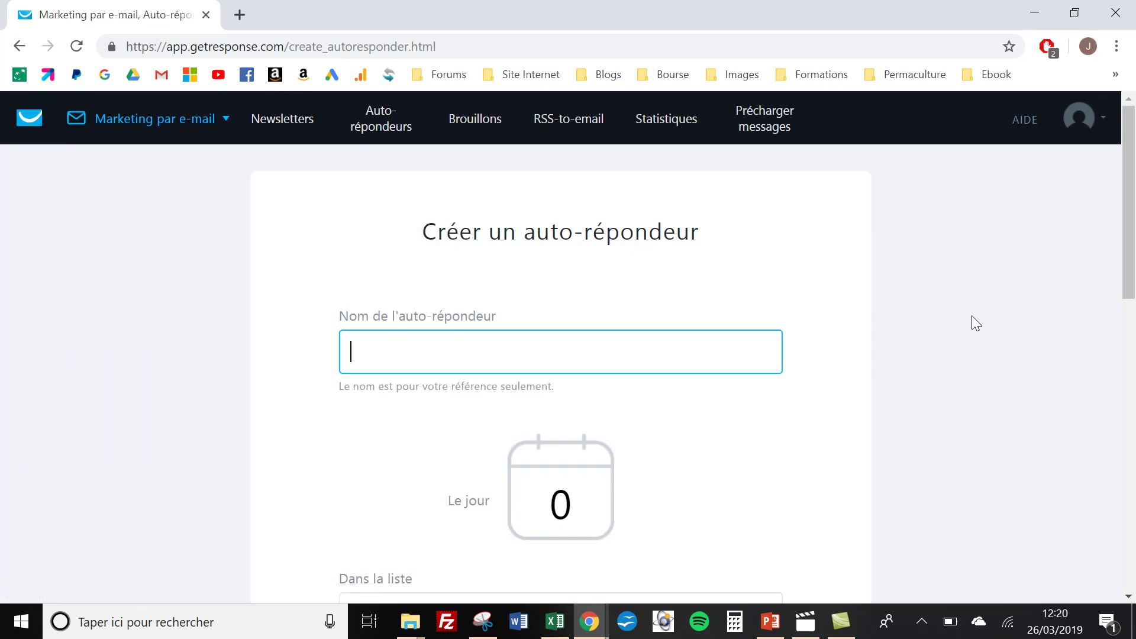
{"action": "type", "text": "autorep-prod"}
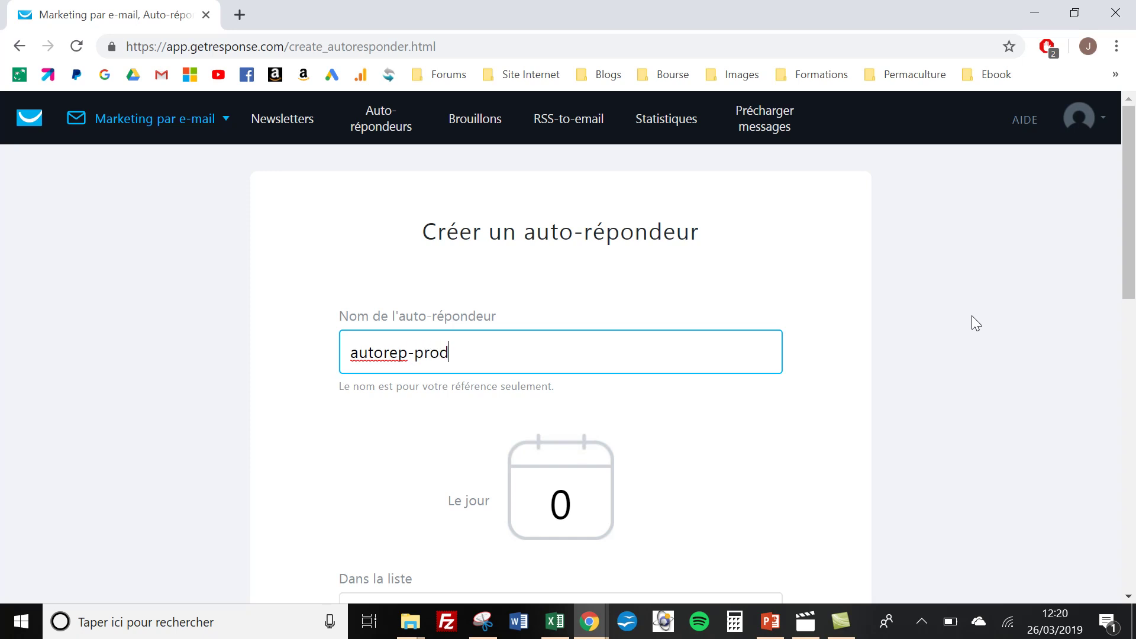
{"action": "type", "text": "uit"}
Set the autoresponder's sending day to 2.
{"action": "scroll", "coordinate": [971, 323], "scroll_direction": "down", "scroll_amount": 3}
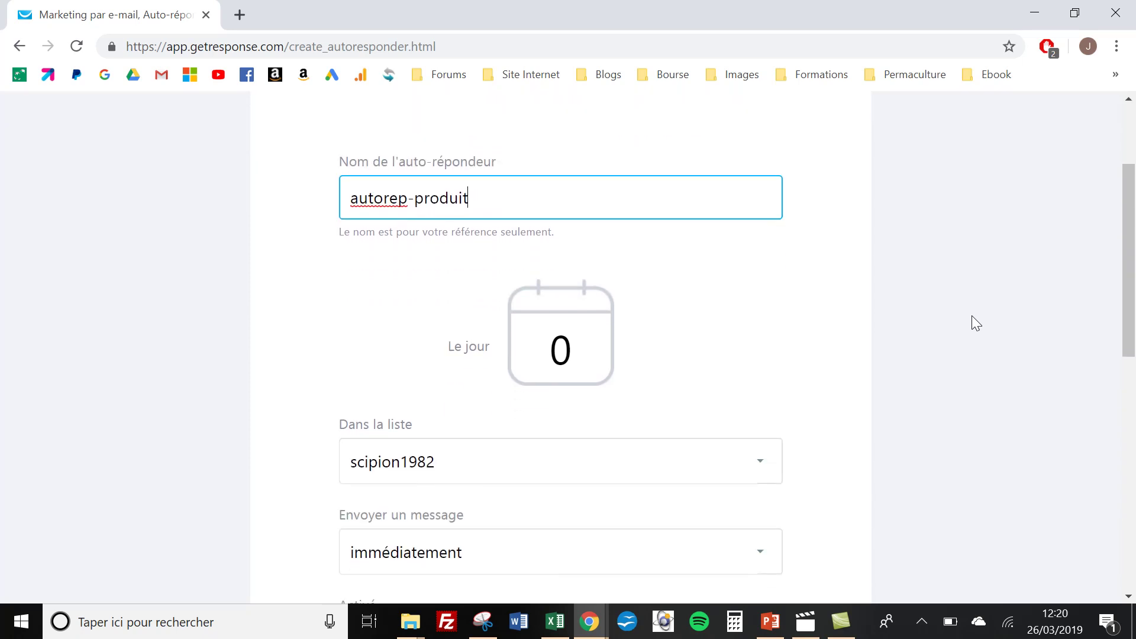
{"action": "scroll", "coordinate": [975, 322], "scroll_direction": "down", "scroll_amount": 1}
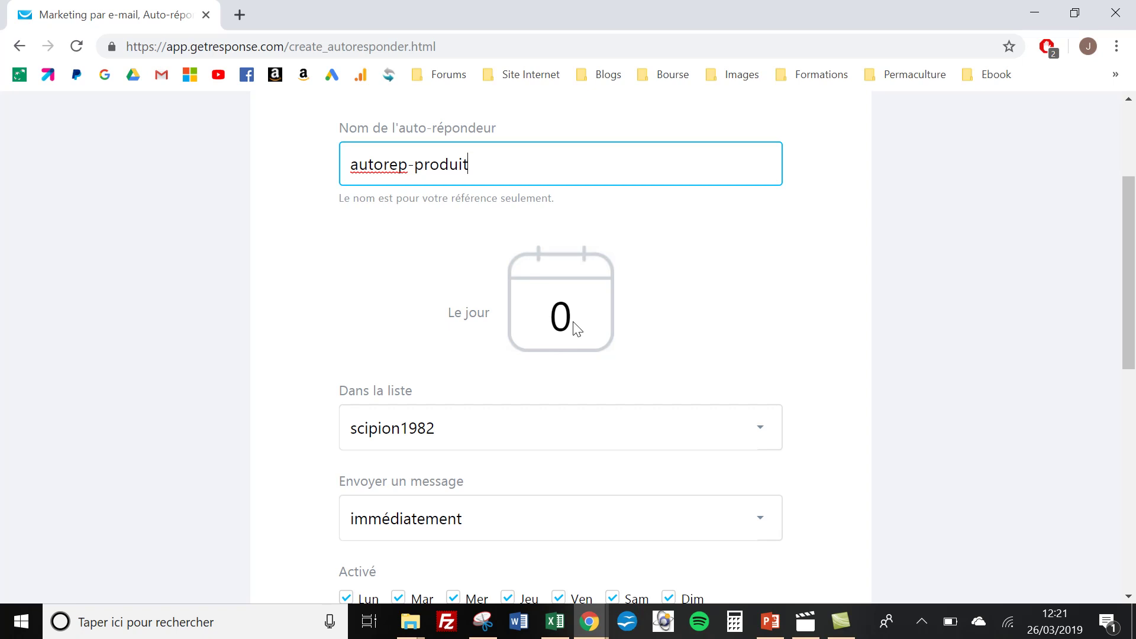
{"action": "left_click", "coordinate": [577, 329]}
{"action": "key", "text": "BackSpace"}
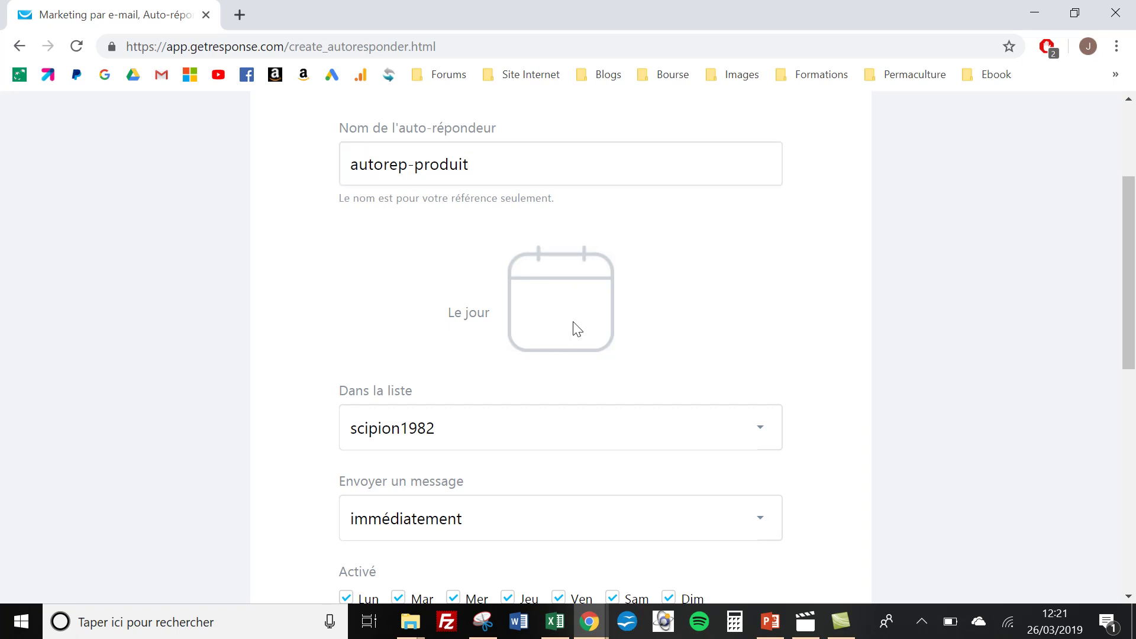
{"action": "type", "text": "1"}
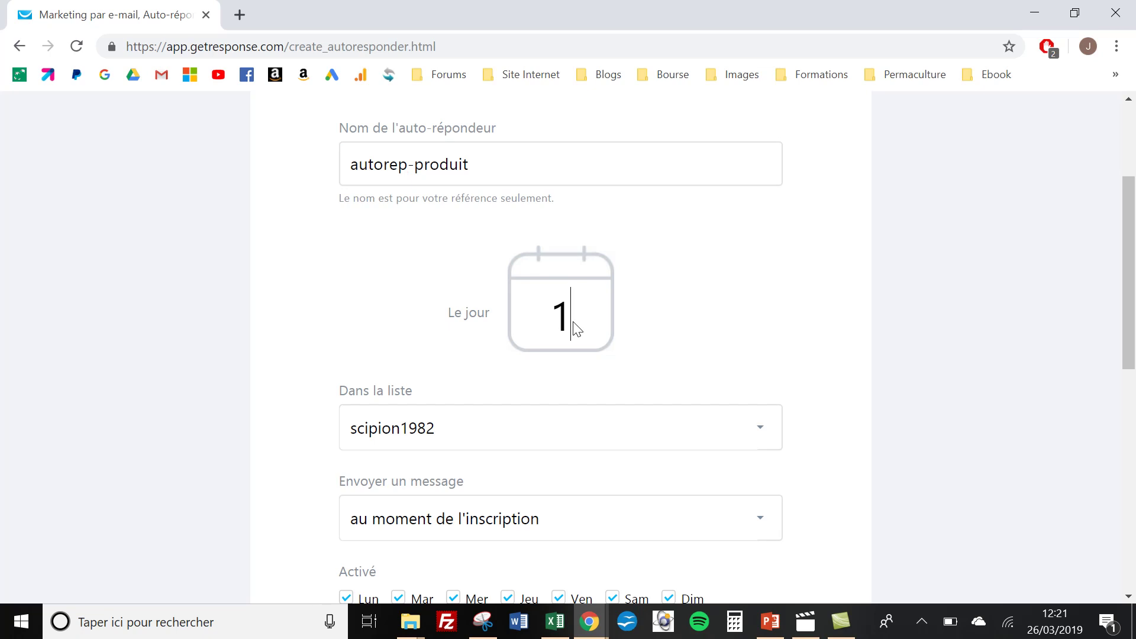
{"action": "key", "text": "BackSpace"}
{"action": "type", "text": "2"}
Assign the autoresponder to the produit-information list and review the message timing options, keeping "au moment de l'inscription".
{"action": "scroll", "coordinate": [577, 328], "scroll_direction": "down", "scroll_amount": 1}
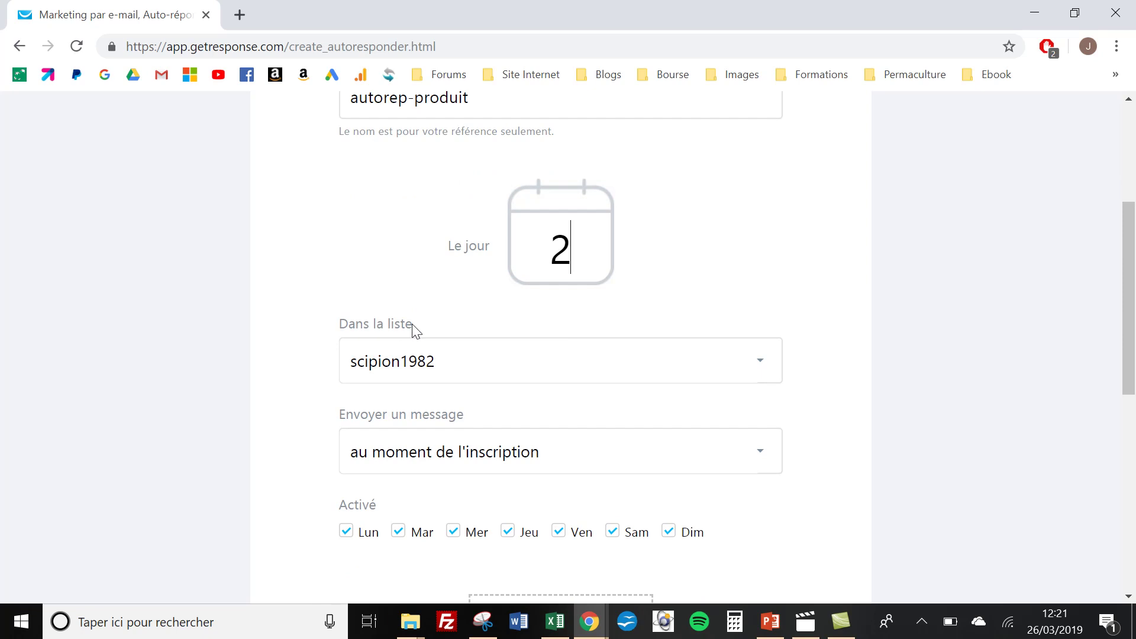
{"action": "left_click", "coordinate": [449, 367]}
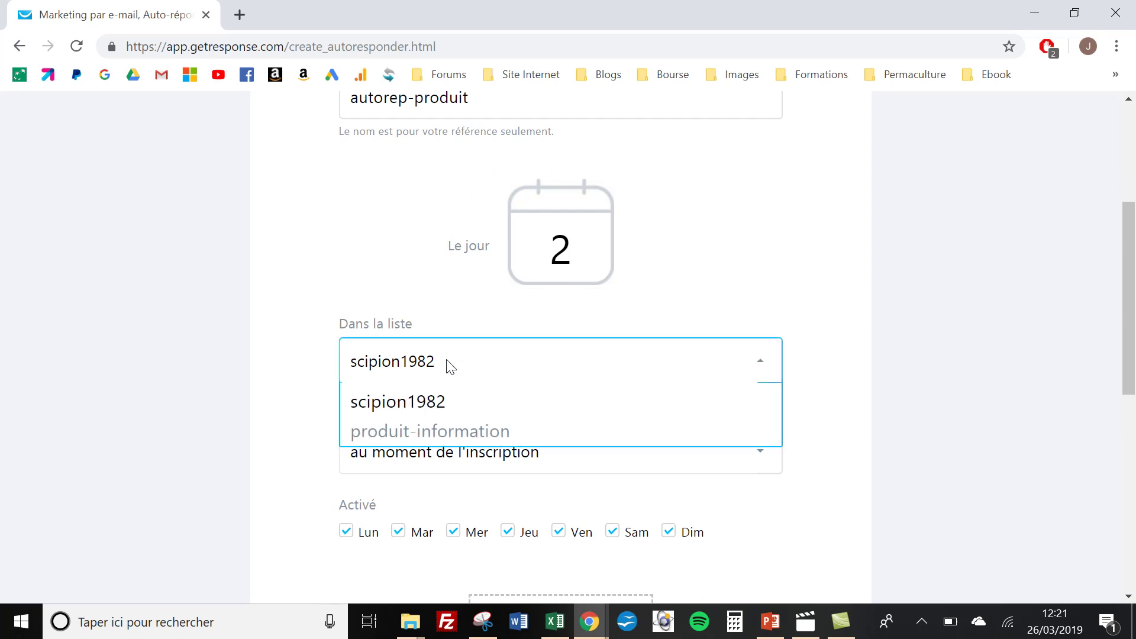
{"action": "left_click", "coordinate": [448, 435]}
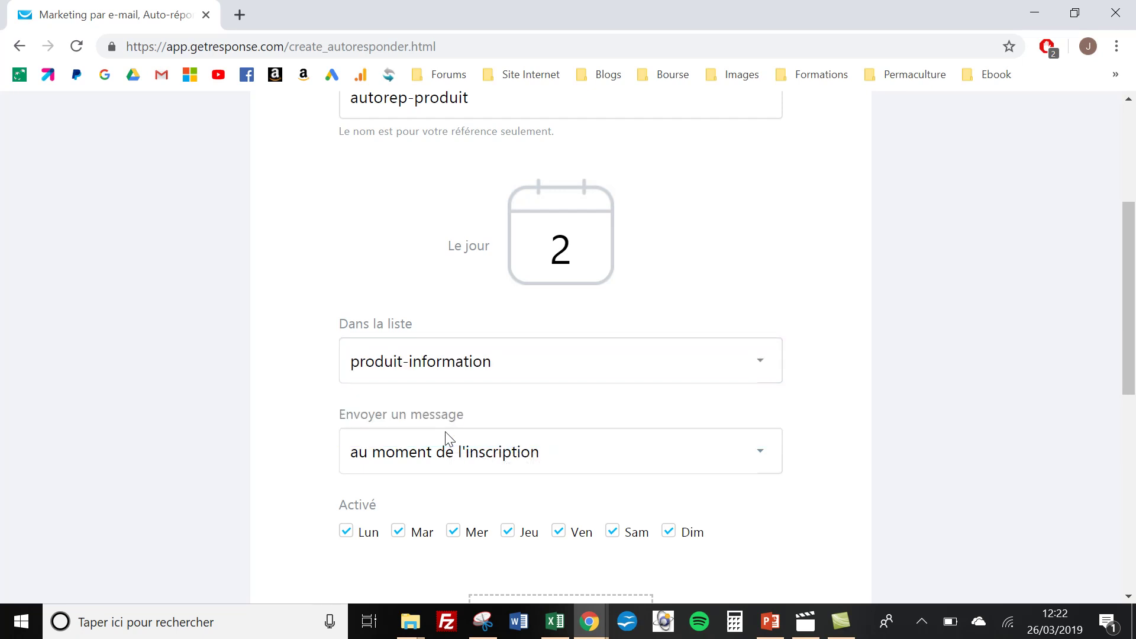
{"action": "scroll", "coordinate": [448, 438], "scroll_direction": "down", "scroll_amount": 1}
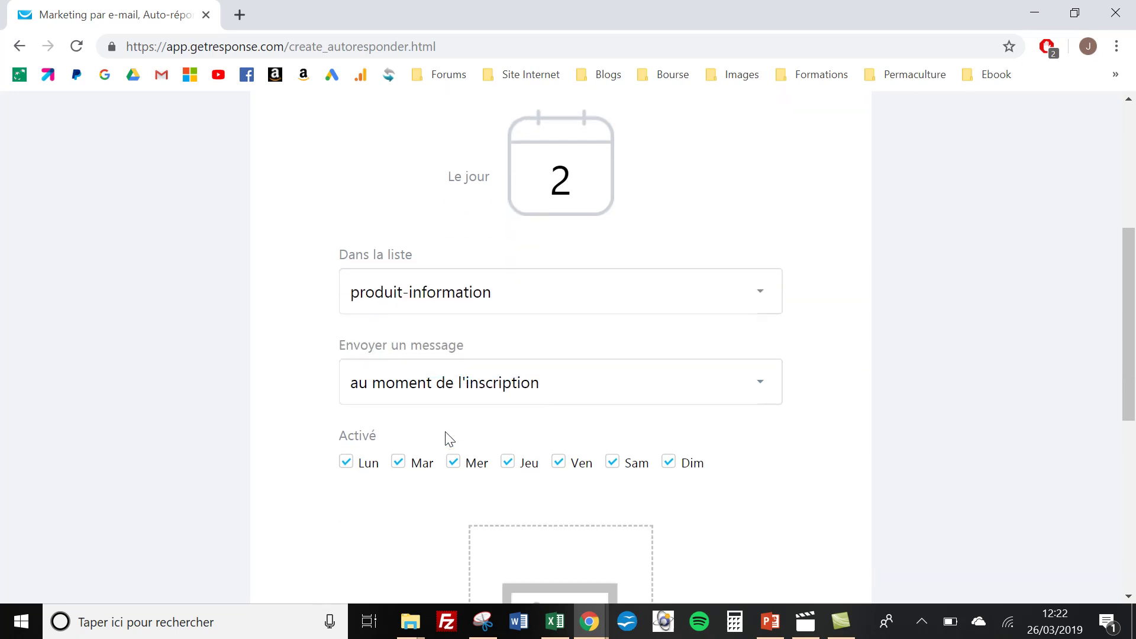
{"action": "left_click", "coordinate": [763, 376]}
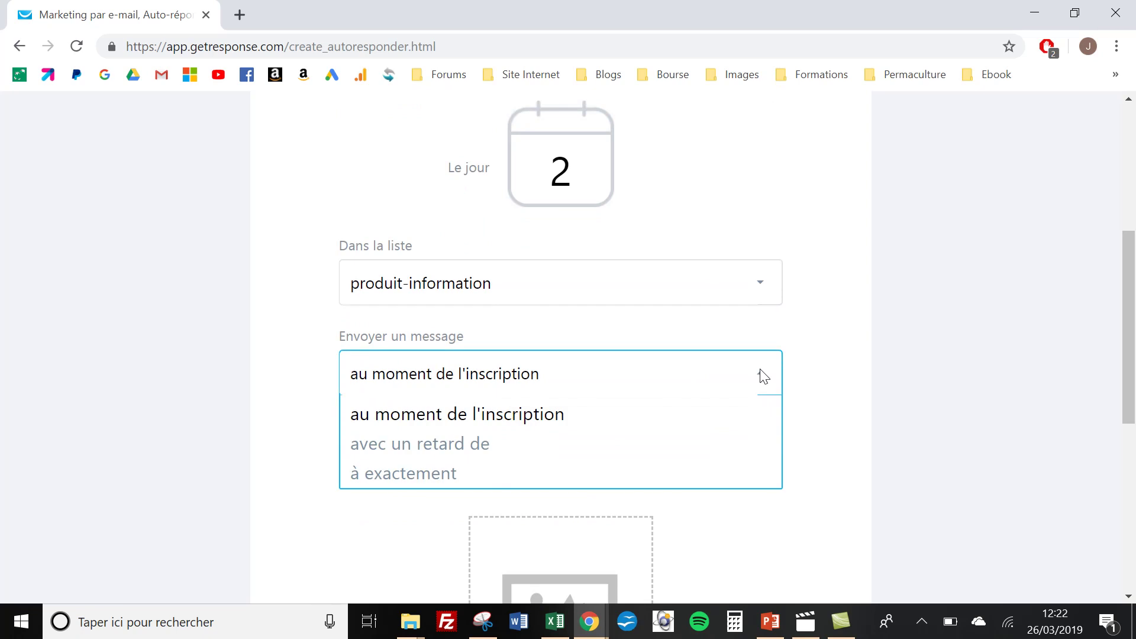
{"action": "left_click", "coordinate": [763, 377]}
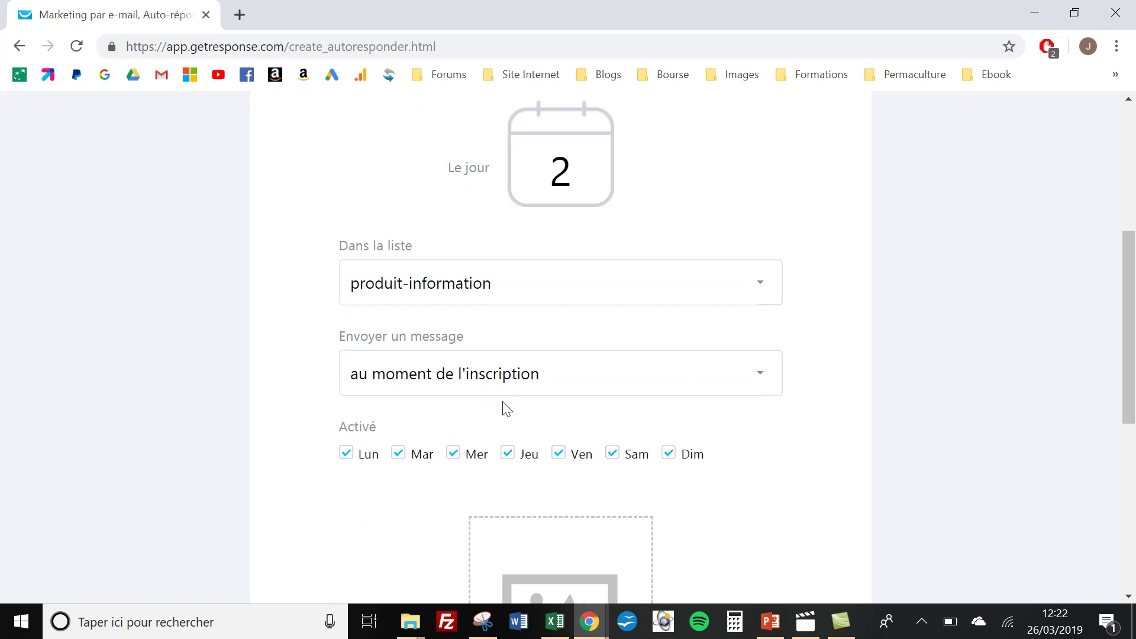
Keep all weekdays active and start creating a new email for the autoresponder.
{"action": "scroll", "coordinate": [588, 394], "scroll_direction": "down", "scroll_amount": 1}
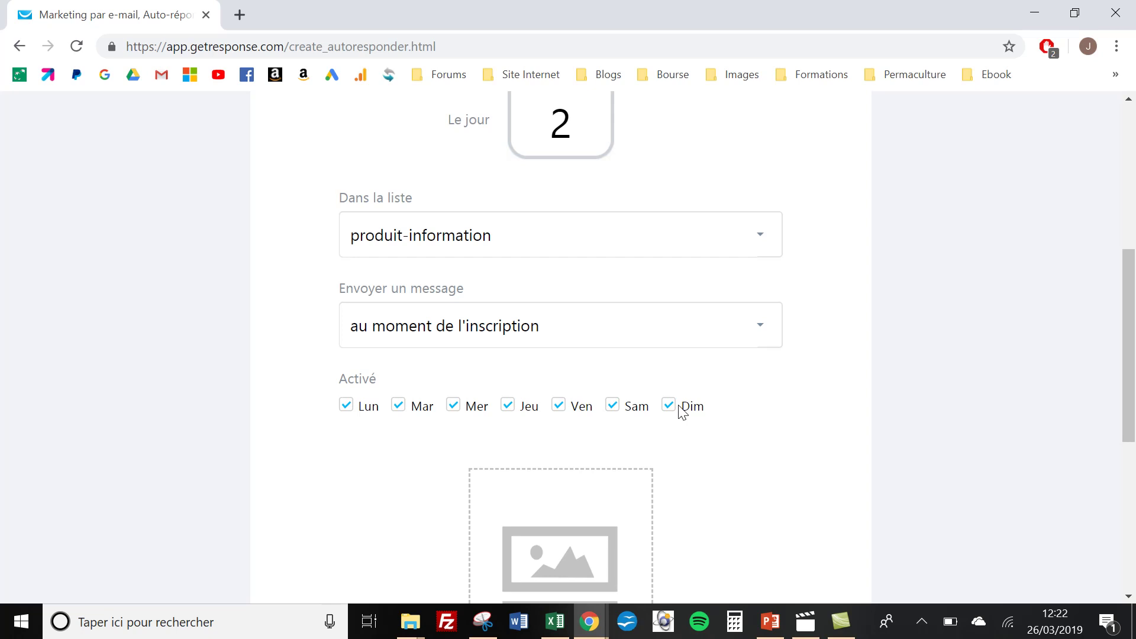
{"action": "scroll", "coordinate": [753, 384], "scroll_direction": "down", "scroll_amount": 1}
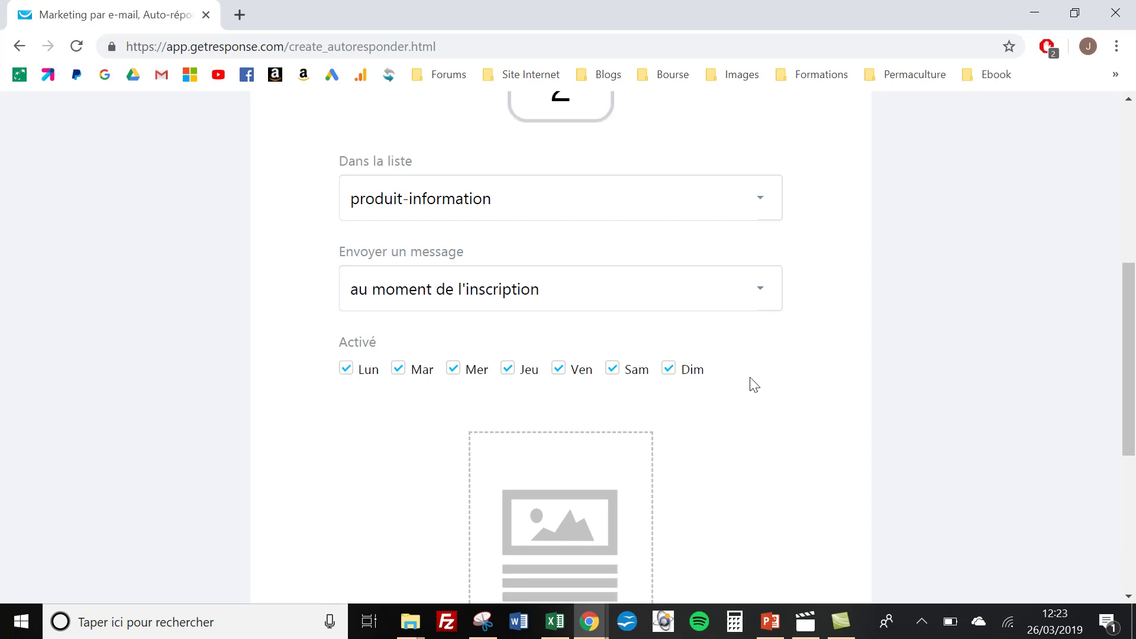
{"action": "scroll", "coordinate": [753, 384], "scroll_direction": "down", "scroll_amount": 3}
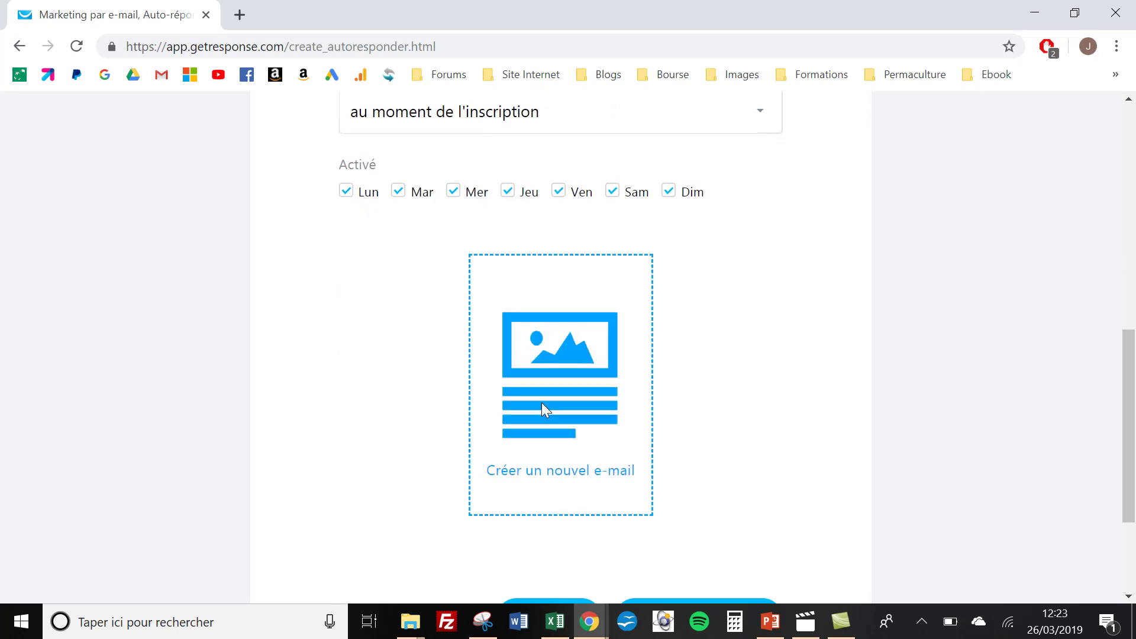
{"action": "left_click", "coordinate": [596, 396]}
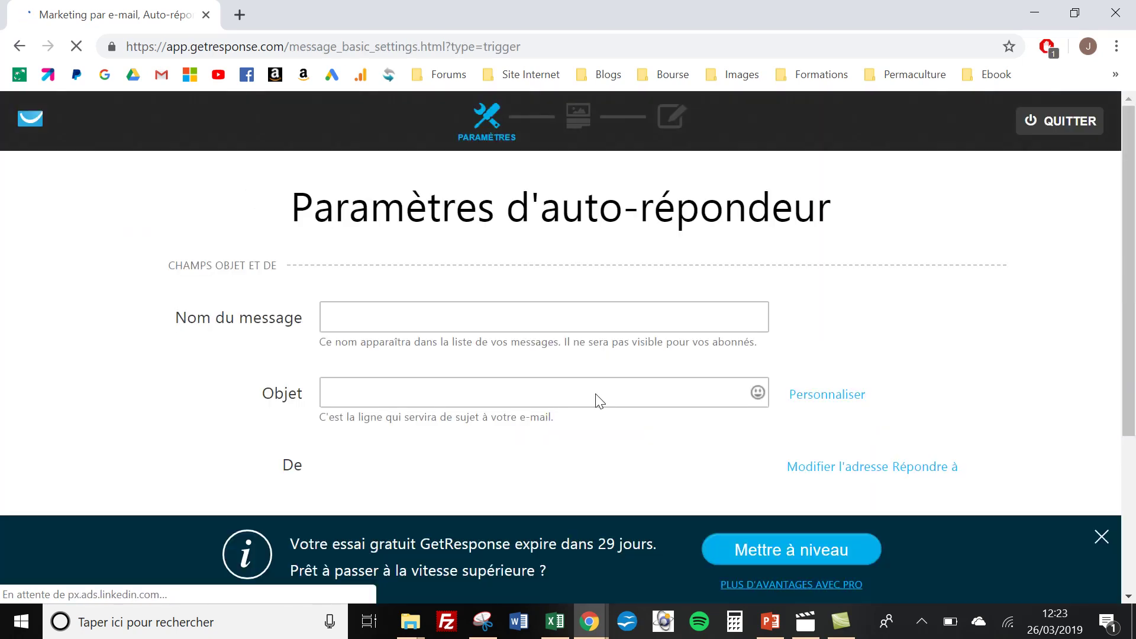
Name the message "Message de bienvenue" and set its subject to "infopreneur.blog - bienvenue".
{"action": "left_click", "coordinate": [541, 327]}
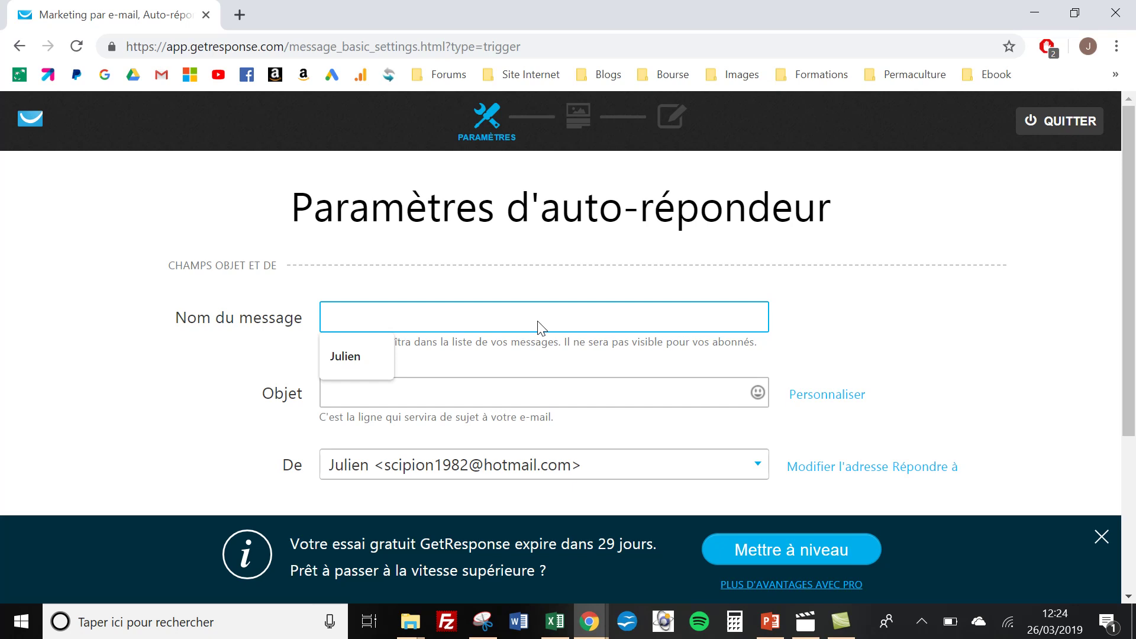
{"action": "type", "text": "Message"}
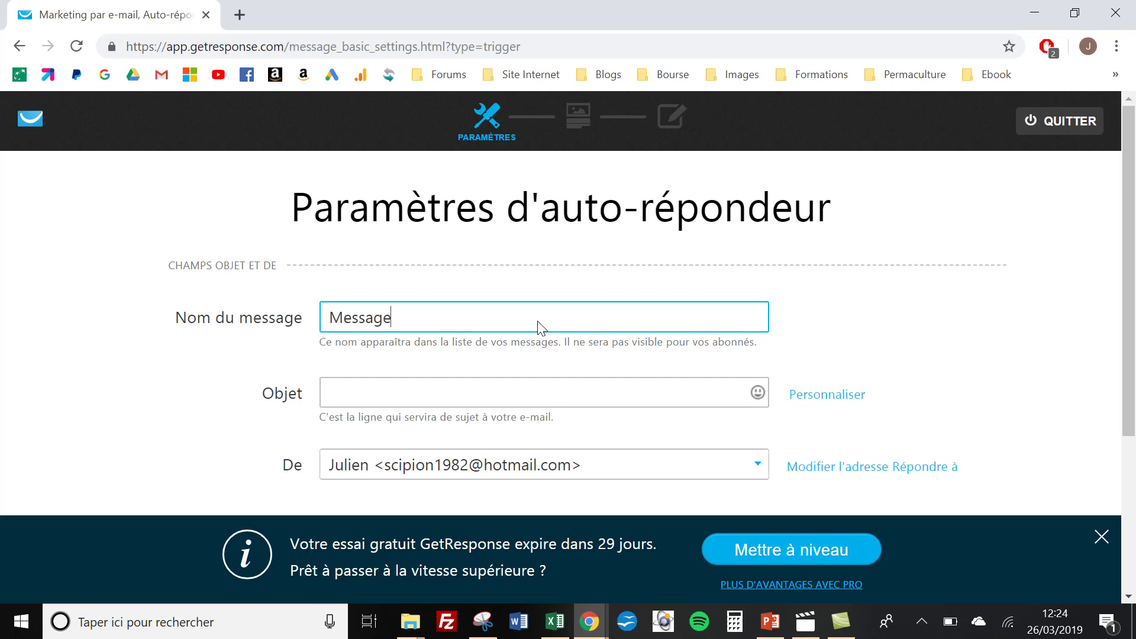
{"action": "type", "text": " de bienvenue"}
{"action": "left_click", "coordinate": [436, 399]}
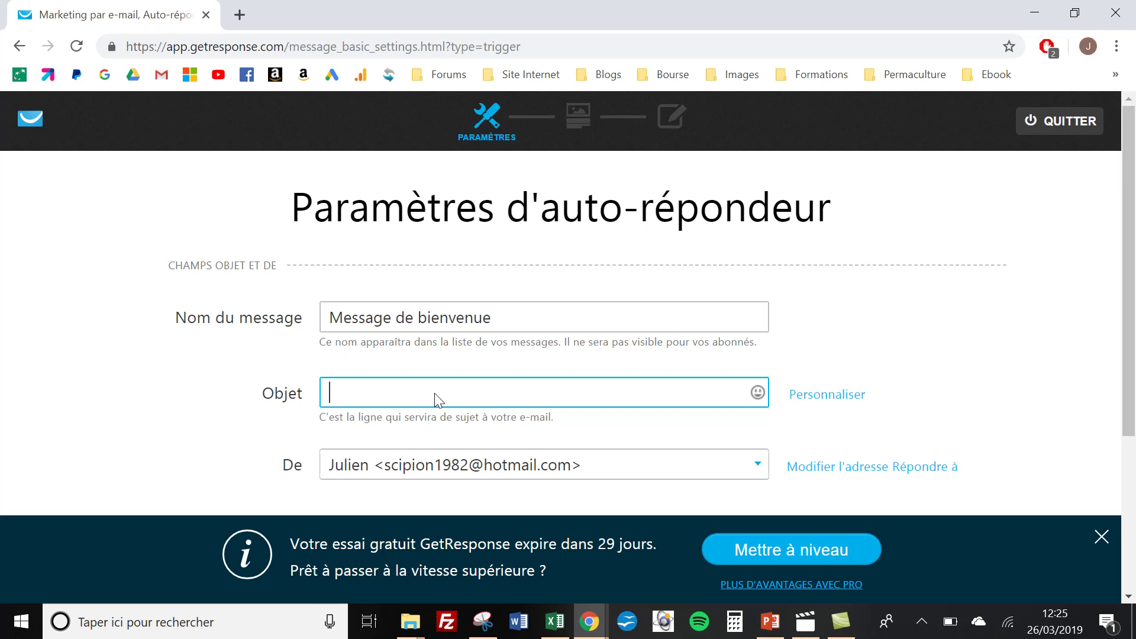
{"action": "type", "text": "infopreneur.b"}
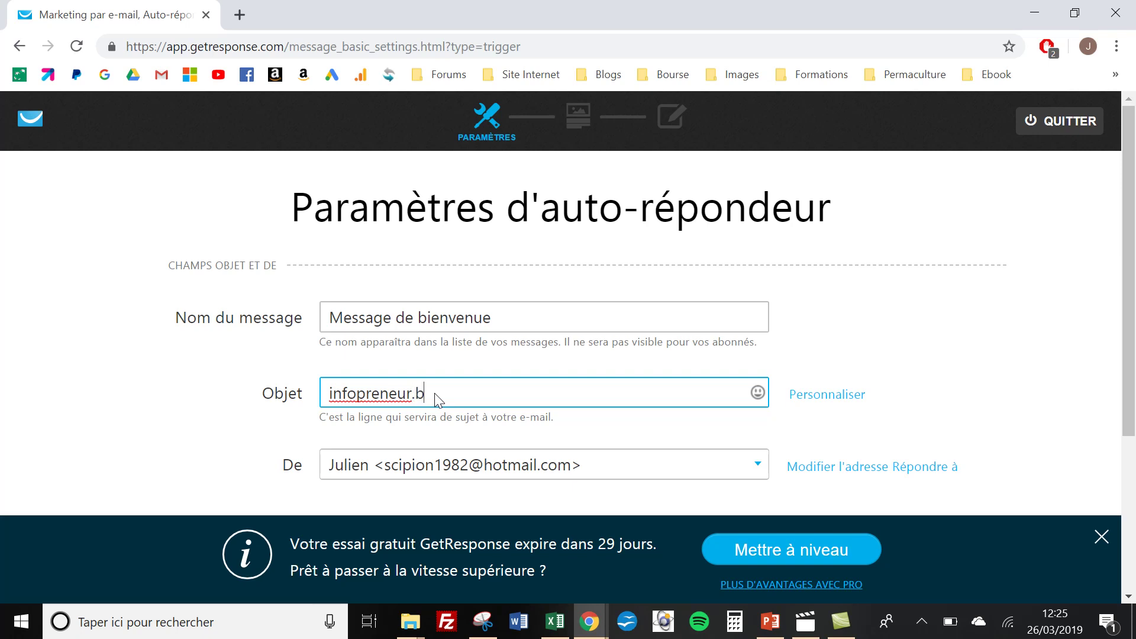
{"action": "type", "text": "log - bienvenue"}
Dismiss the trial upgrade banner and continue from the message settings to the template selection.
{"action": "scroll", "coordinate": [591, 388], "scroll_direction": "down", "scroll_amount": 3}
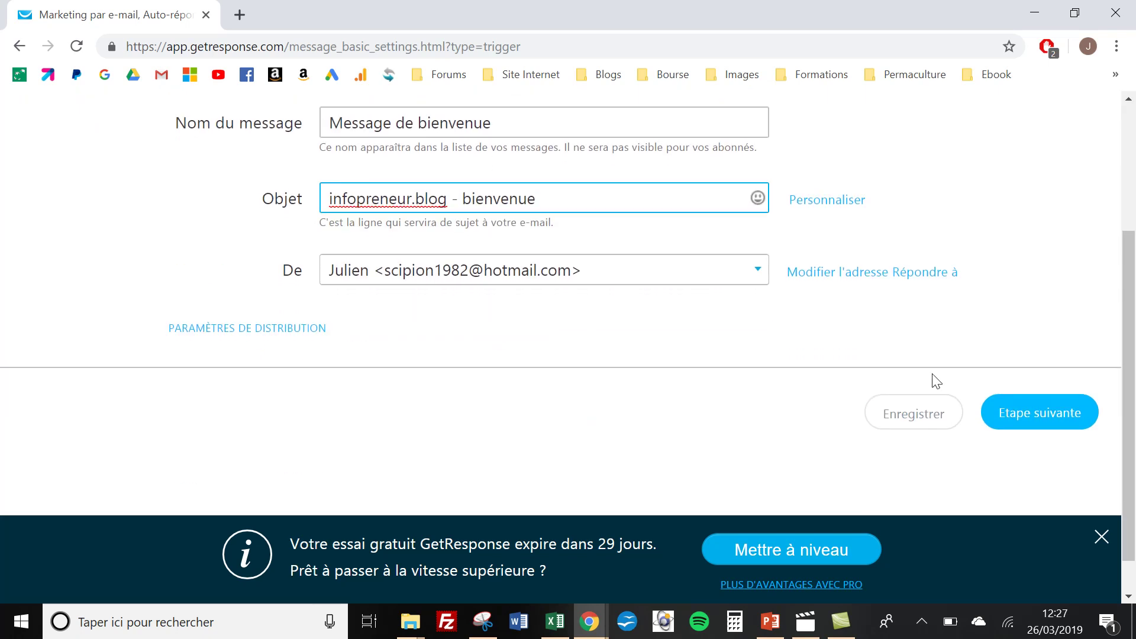
{"action": "left_click", "coordinate": [1099, 538]}
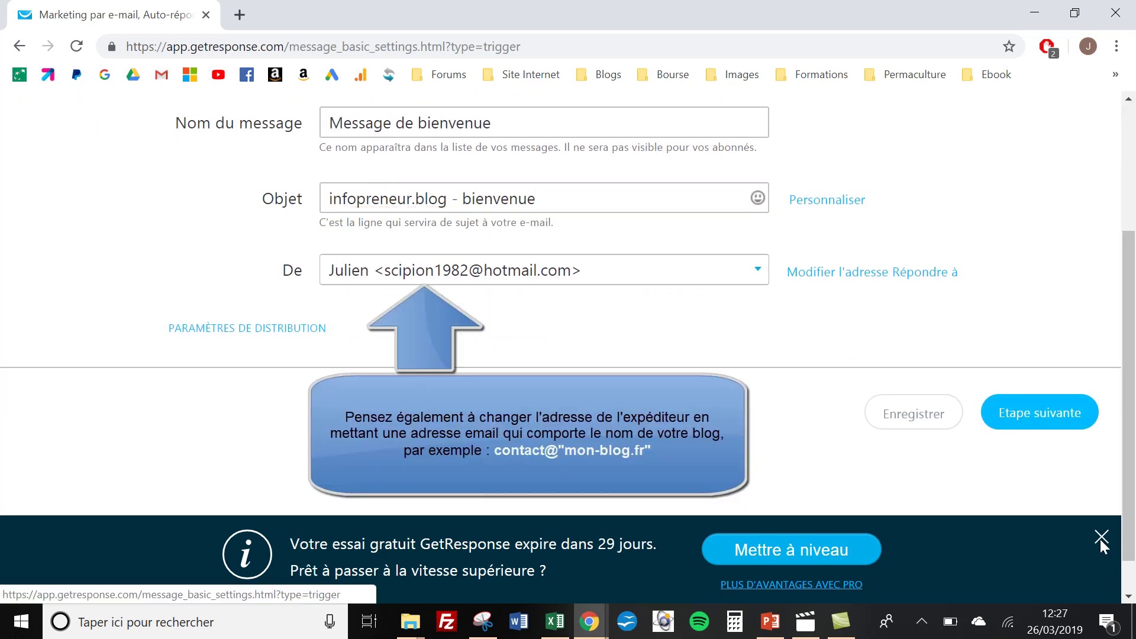
{"action": "left_click", "coordinate": [1052, 406]}
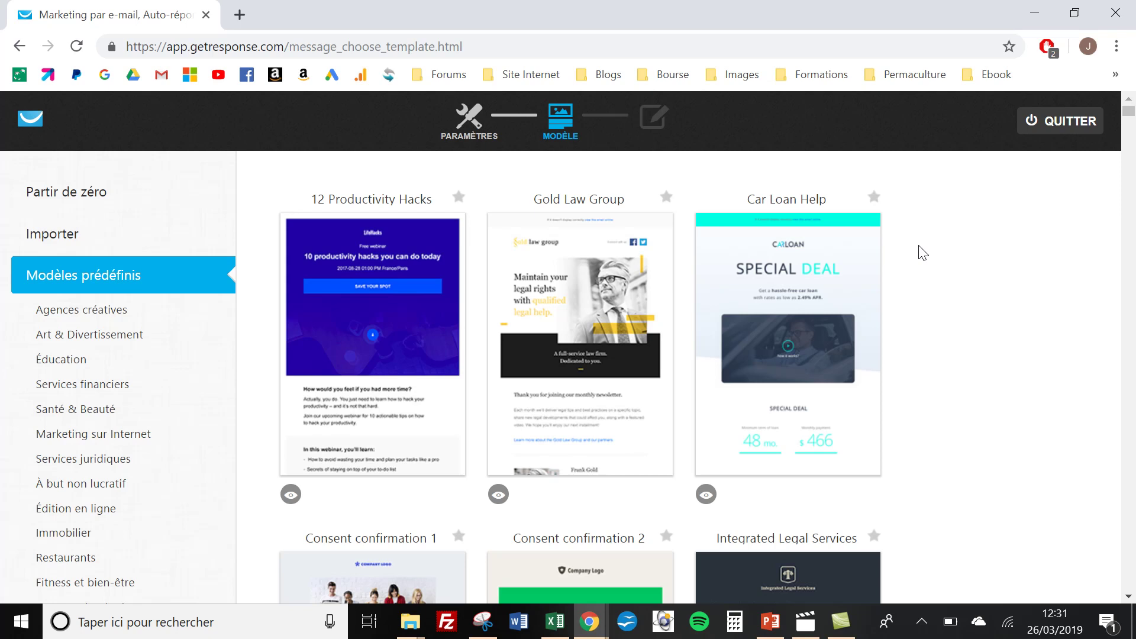
Browse the predefined email templates and open the Stay Fit Gym template in the message editor.
{"action": "scroll", "coordinate": [923, 253], "scroll_direction": "down", "scroll_amount": 7}
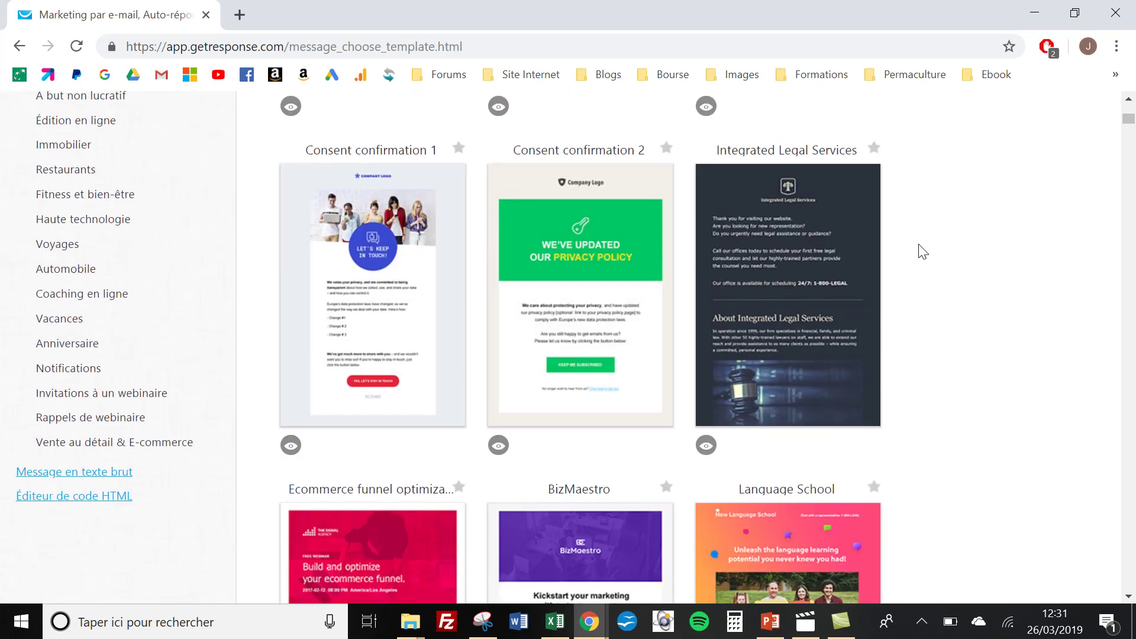
{"action": "scroll", "coordinate": [923, 252], "scroll_direction": "down", "scroll_amount": 7}
{"action": "scroll", "coordinate": [923, 253], "scroll_direction": "down", "scroll_amount": 10}
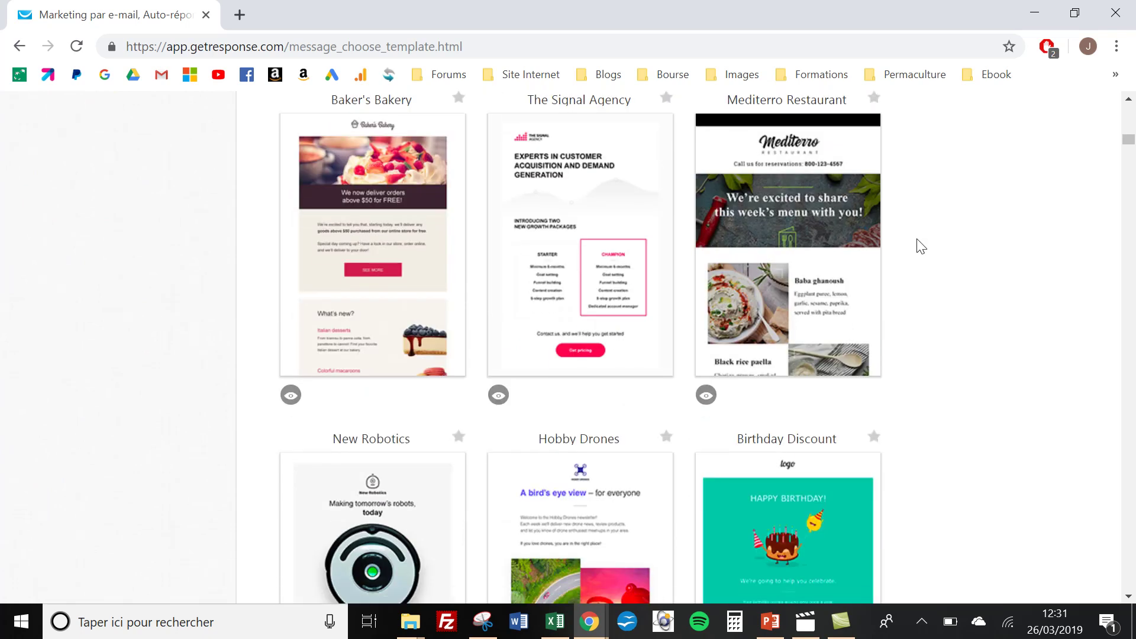
{"action": "scroll", "coordinate": [921, 247], "scroll_direction": "down", "scroll_amount": 8}
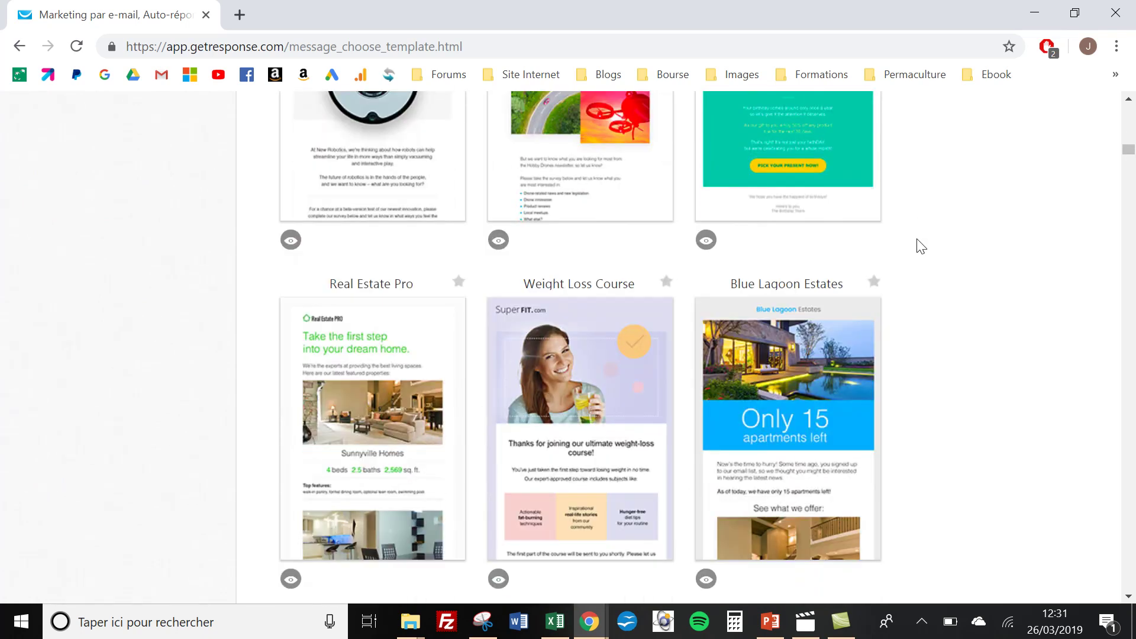
{"action": "scroll", "coordinate": [921, 246], "scroll_direction": "down", "scroll_amount": 5}
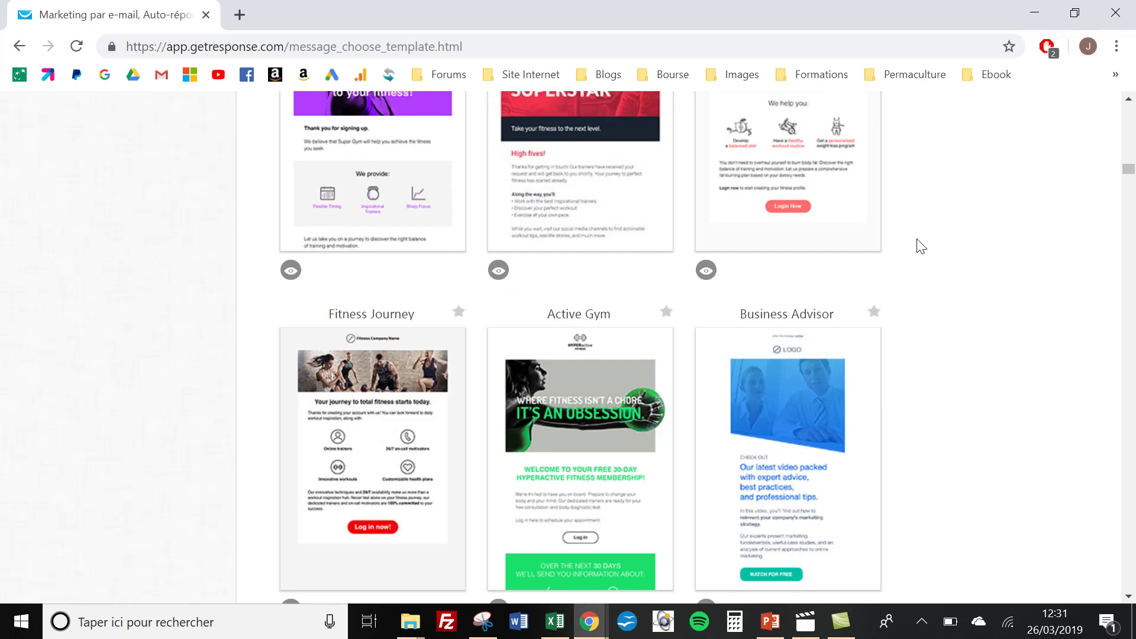
{"action": "scroll", "coordinate": [921, 247], "scroll_direction": "up", "scroll_amount": 4}
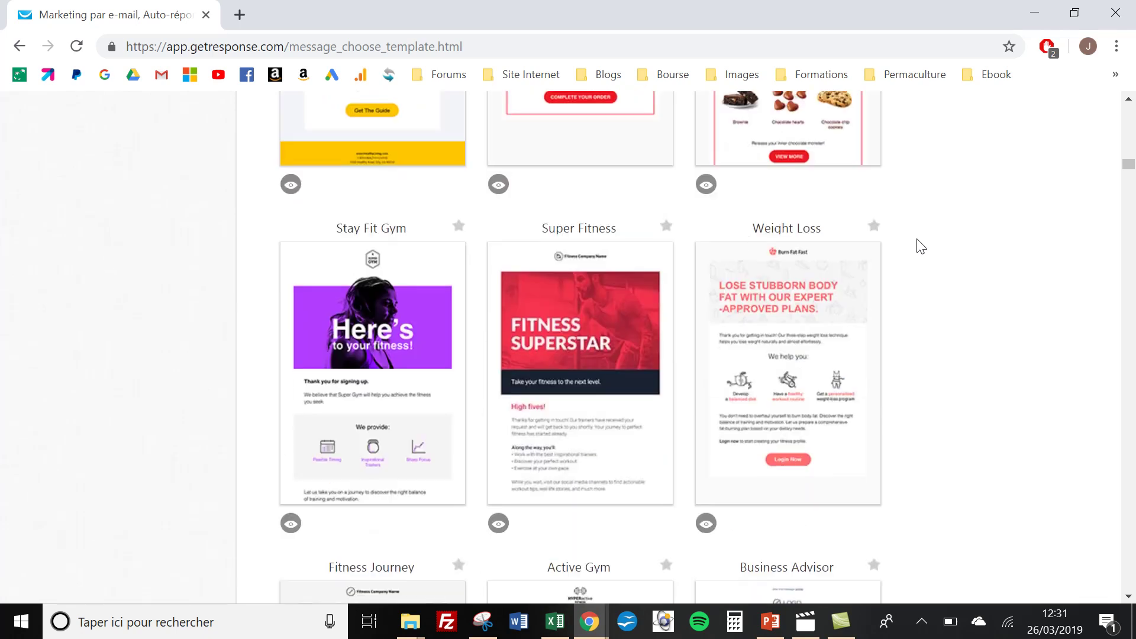
{"action": "left_click", "coordinate": [382, 266]}
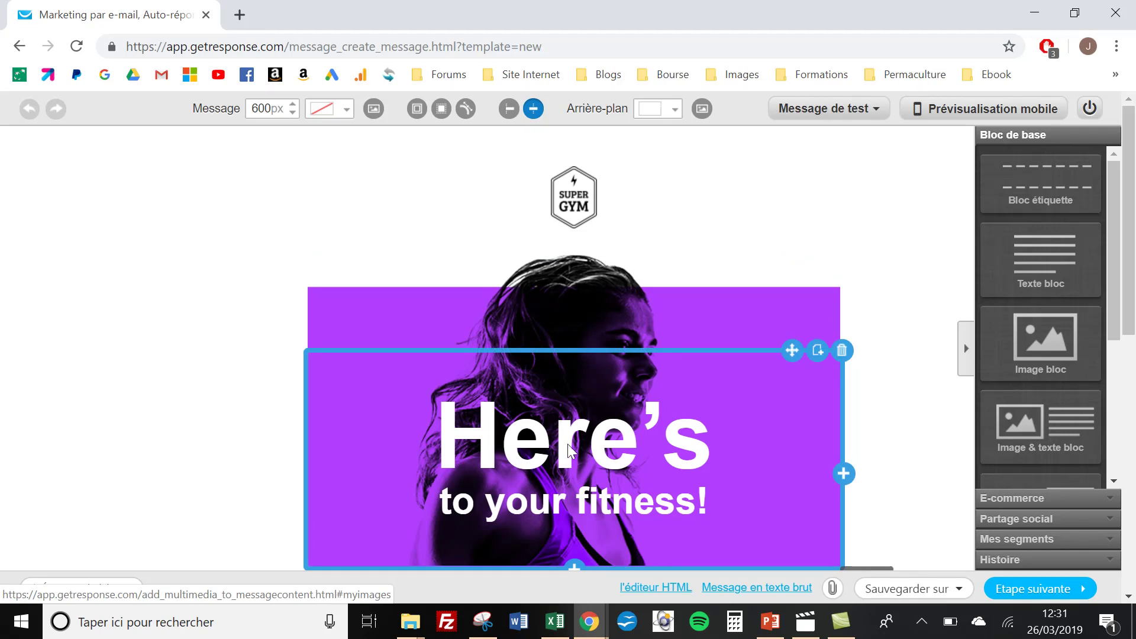
Replace the purple banner's heading text "Here's to your fitness!" with "Bienvenue".
{"action": "left_click", "coordinate": [600, 412]}
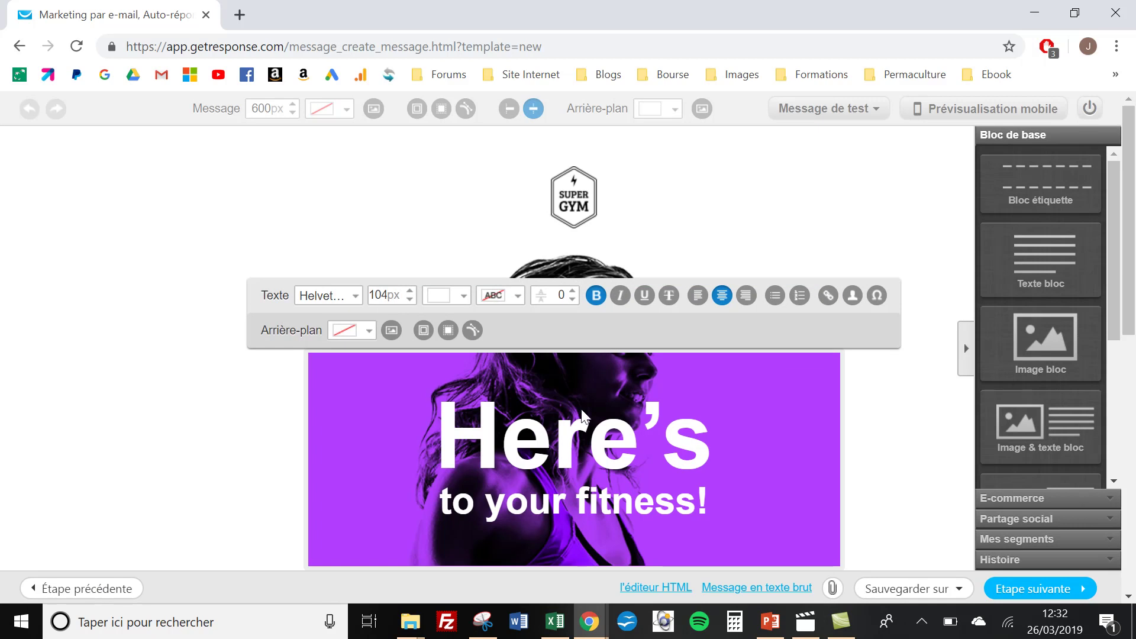
{"action": "key", "text": "Delete"}
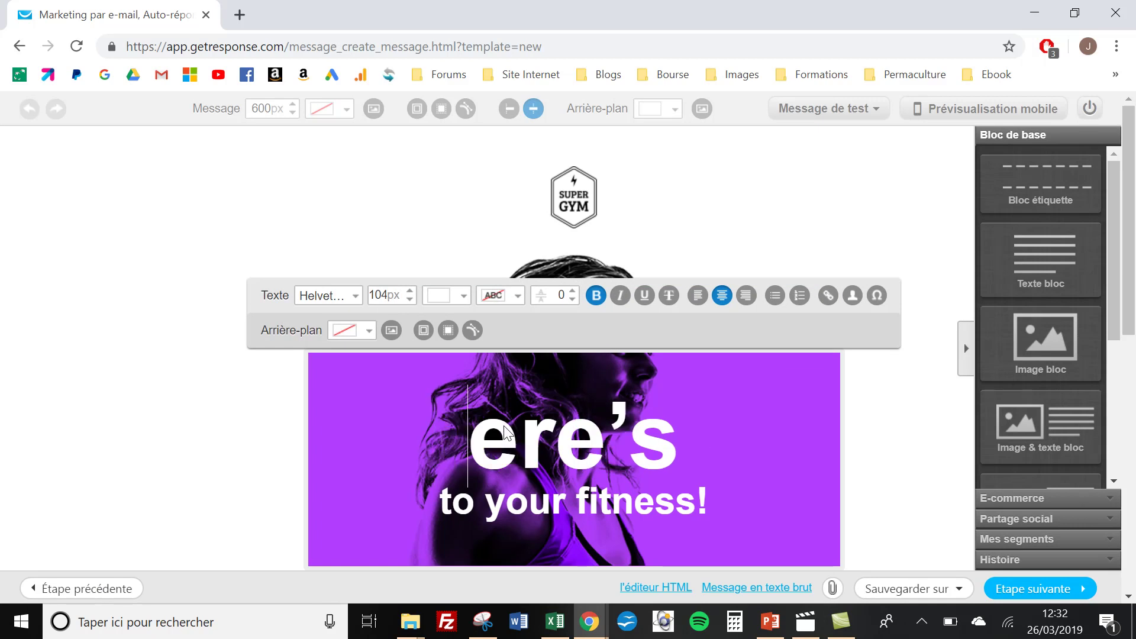
{"action": "key", "text": "Delete"}
{"action": "key", "text": "Delete"}
{"action": "key", "text": "Delete"}
{"action": "key", "text": "Delete"}
{"action": "key", "text": "Delete"}
{"action": "key", "text": "Delete"}
{"action": "key", "text": "Delete"}
{"action": "key", "text": "Delete"}
{"action": "key", "text": "Delete"}
{"action": "key", "text": "Delete"}
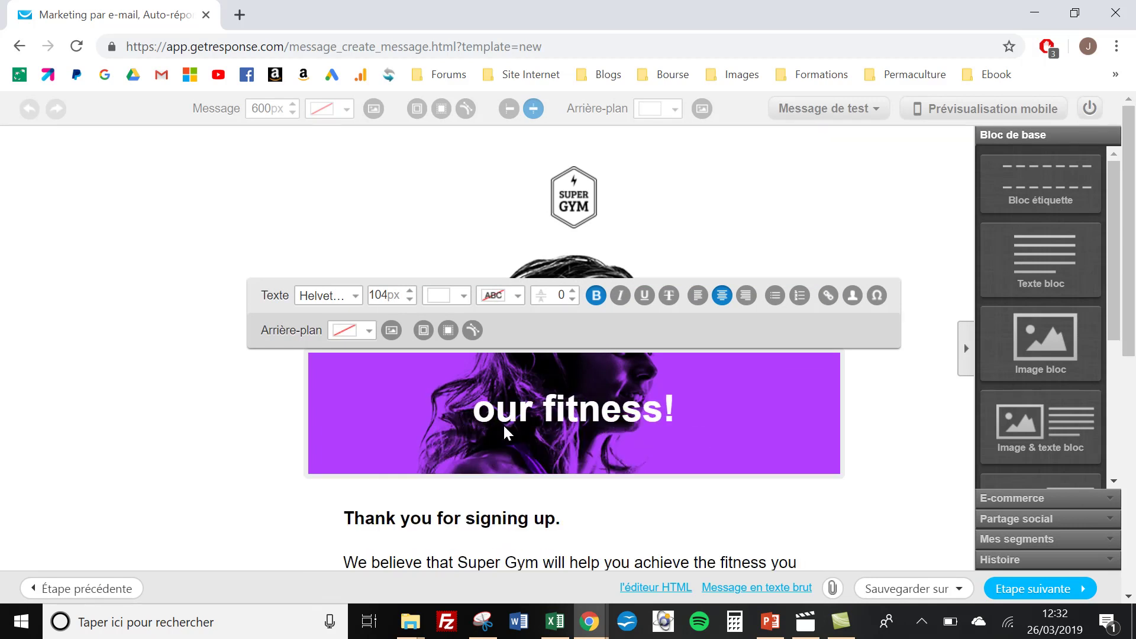
{"action": "key", "text": "Delete"}
{"action": "key", "text": "Delete"}
{"action": "key", "text": "Delete"}
{"action": "key", "text": "Delete"}
{"action": "key", "text": "Delete"}
{"action": "key", "text": "Delete"}
{"action": "key", "text": "Delete"}
{"action": "key", "text": "Delete"}
{"action": "key", "text": "Delete"}
{"action": "key", "text": "Delete"}
{"action": "key", "text": "Delete"}
{"action": "key", "text": "Delete"}
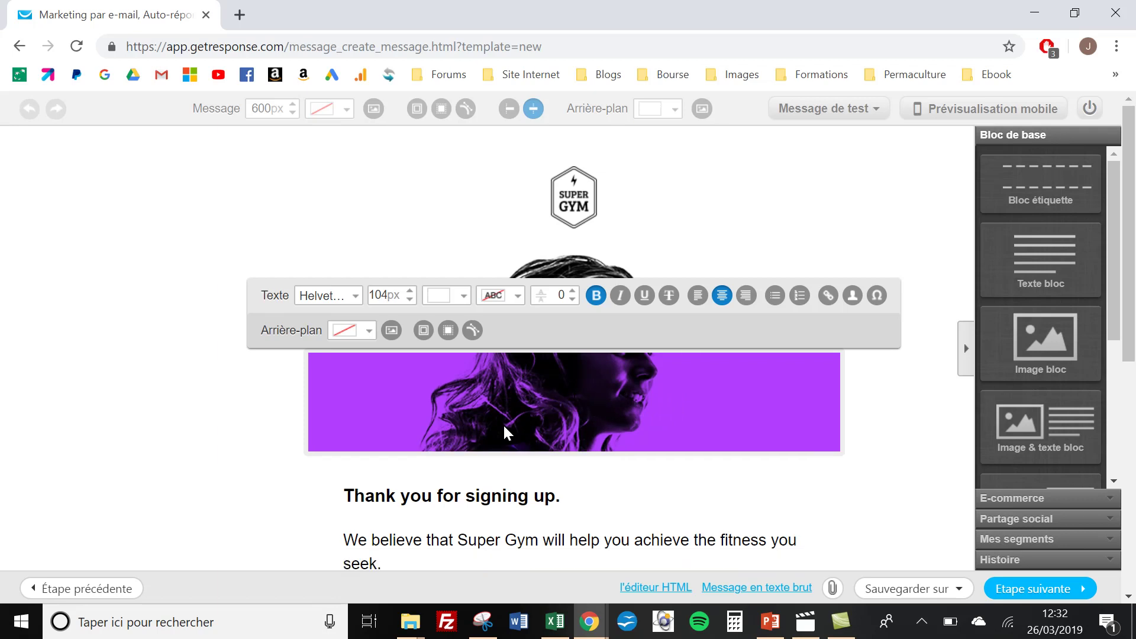
{"action": "type", "text": "B"}
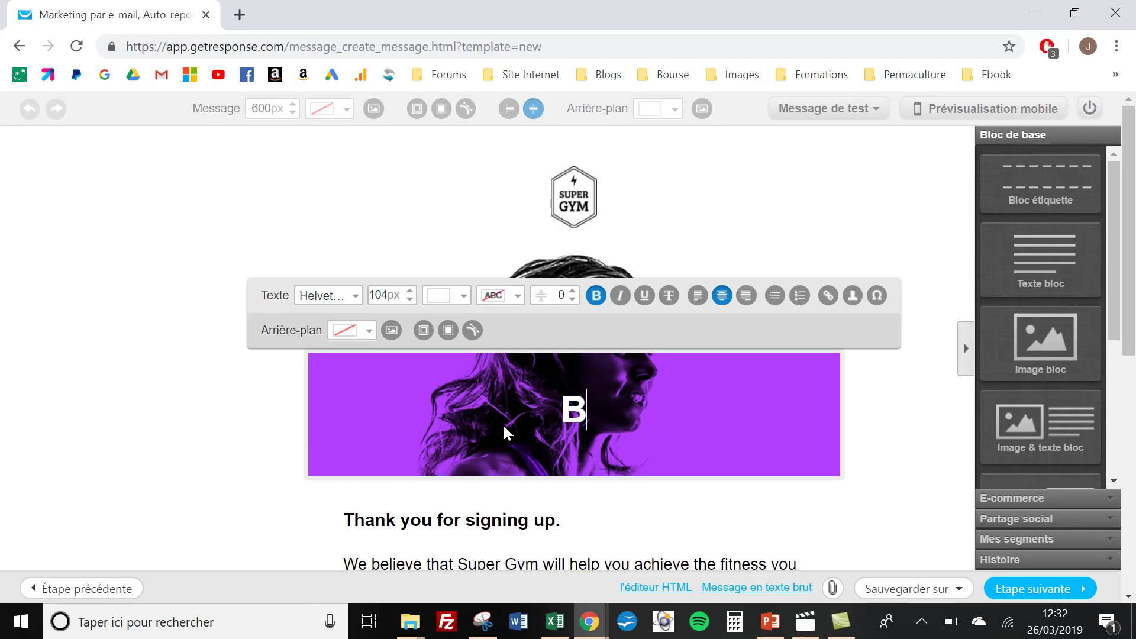
{"action": "type", "text": "ienvenue"}
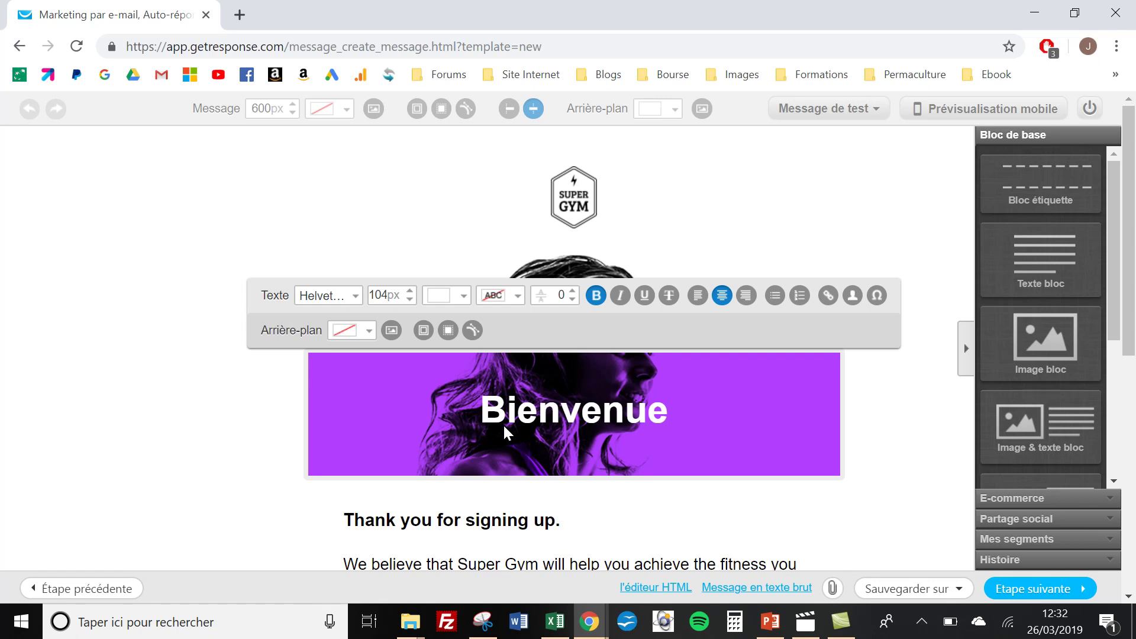
Replace the "Thank you for signing up." line below the banner with "Merci".
{"action": "scroll", "coordinate": [494, 450], "scroll_direction": "down", "scroll_amount": 2}
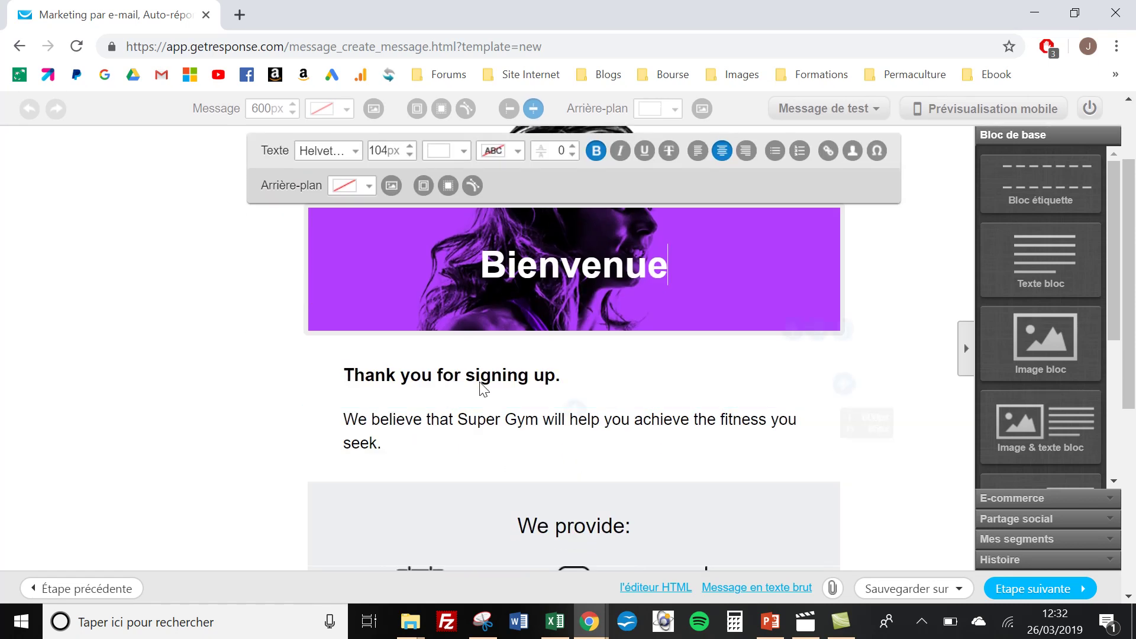
{"action": "left_click", "coordinate": [480, 377]}
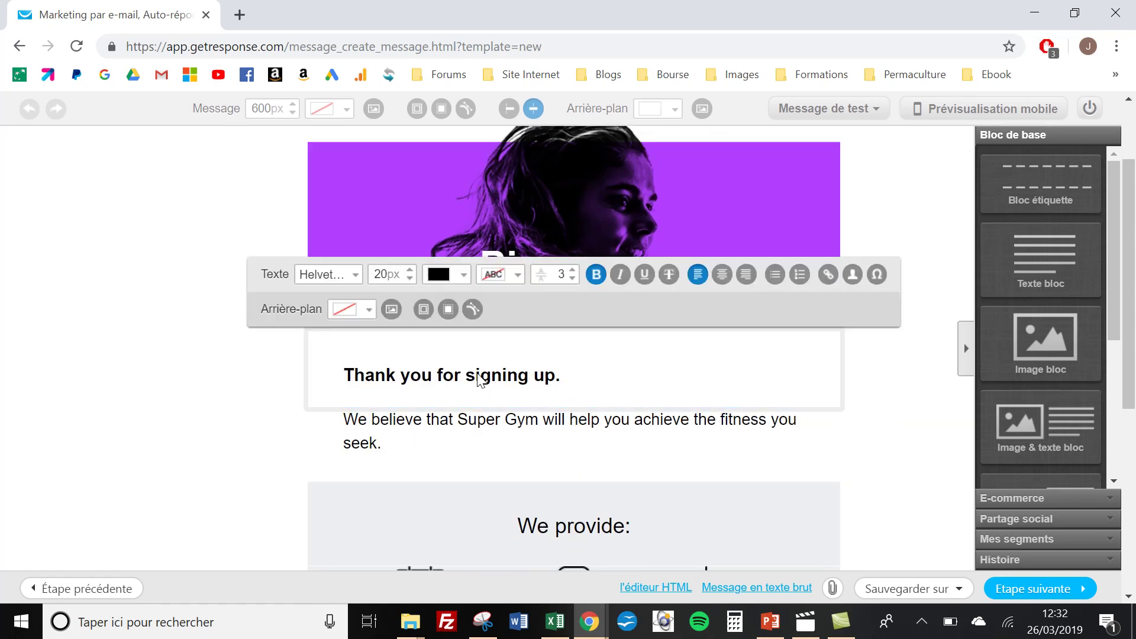
{"action": "key", "text": "Delete"}
{"action": "key", "text": "Delete"}
{"action": "key", "text": "Delete"}
{"action": "key", "text": "Delete"}
{"action": "key", "text": "Delete"}
{"action": "key", "text": "Delete"}
{"action": "key", "text": "Delete"}
{"action": "key", "text": "Delete"}
{"action": "key", "text": "Delete"}
{"action": "key", "text": "Delete"}
{"action": "key", "text": "Delete"}
{"action": "key", "text": "Delete"}
{"action": "key", "text": "Delete"}
{"action": "key", "text": "Delete"}
{"action": "key", "text": "Delete"}
{"action": "key", "text": "Delete"}
{"action": "key", "text": "Delete"}
{"action": "key", "text": "Delete"}
{"action": "key", "text": "Delete"}
{"action": "key", "text": "Delete"}
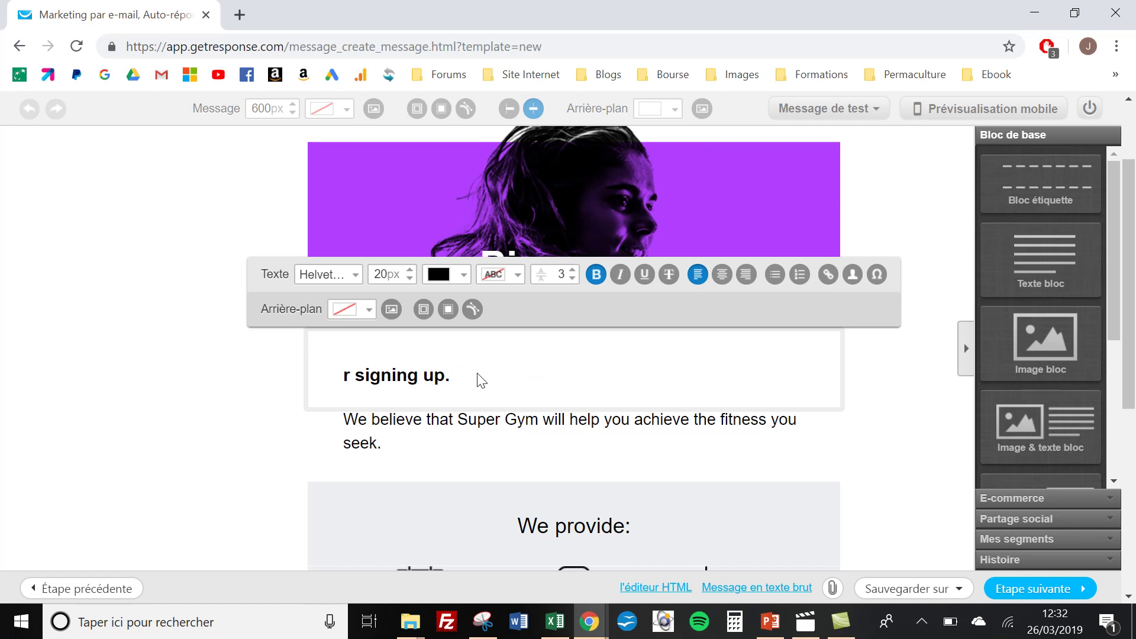
{"action": "type", "text": "Merci"}
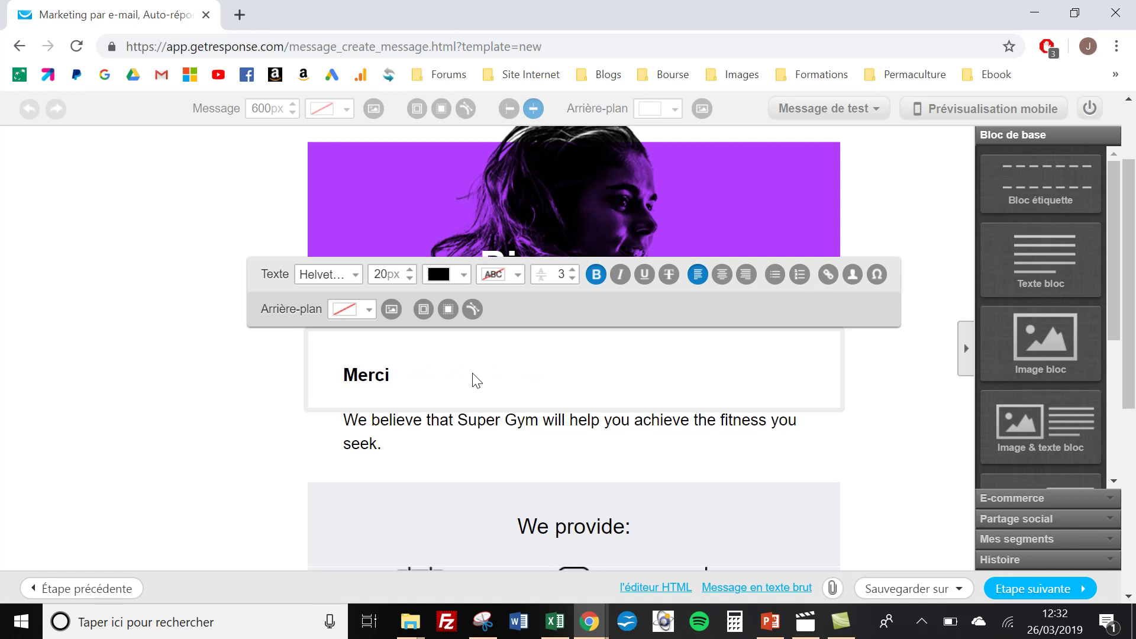
{"action": "left_click", "coordinate": [221, 351]}
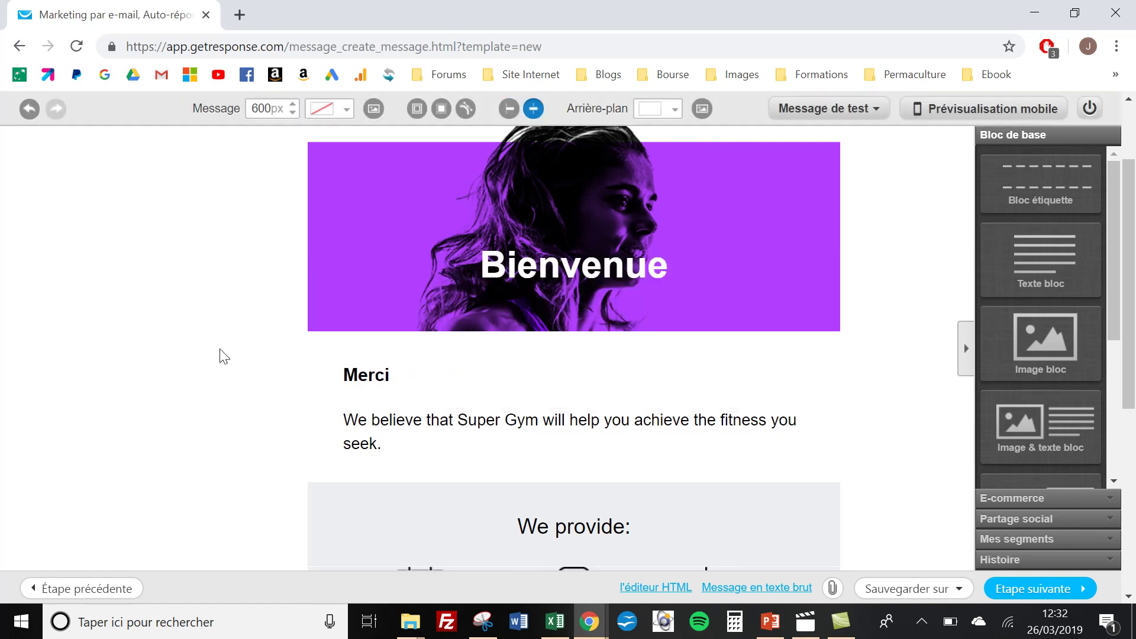
Look over the rest of the message and continue from the editor to the autoresponder settings.
{"action": "left_click", "coordinate": [410, 417]}
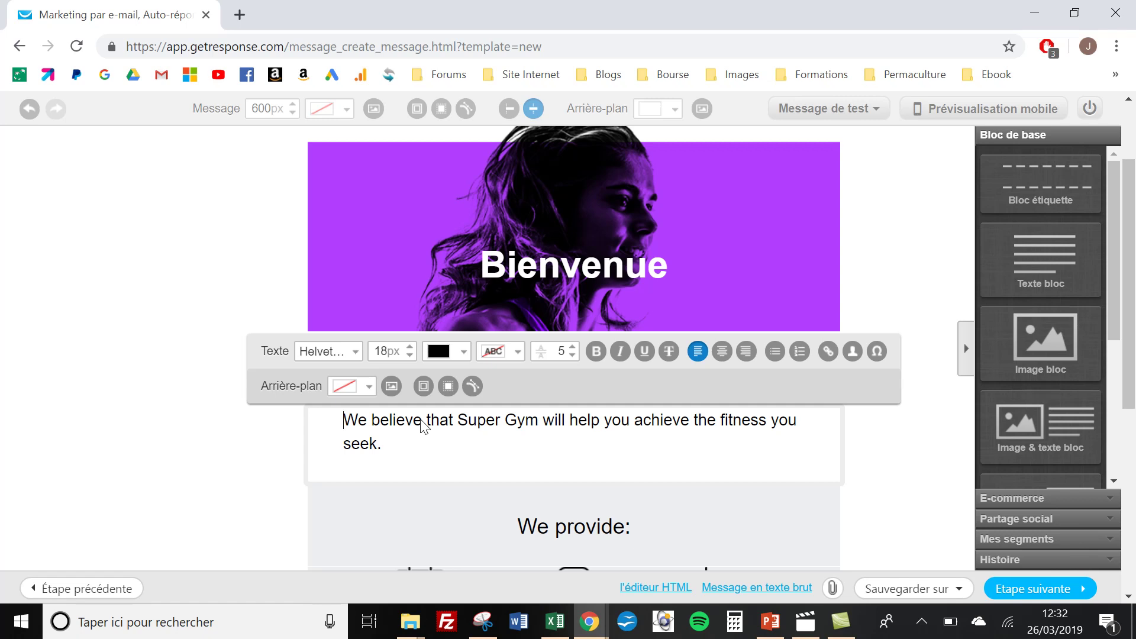
{"action": "scroll", "coordinate": [422, 425], "scroll_direction": "down", "scroll_amount": 5}
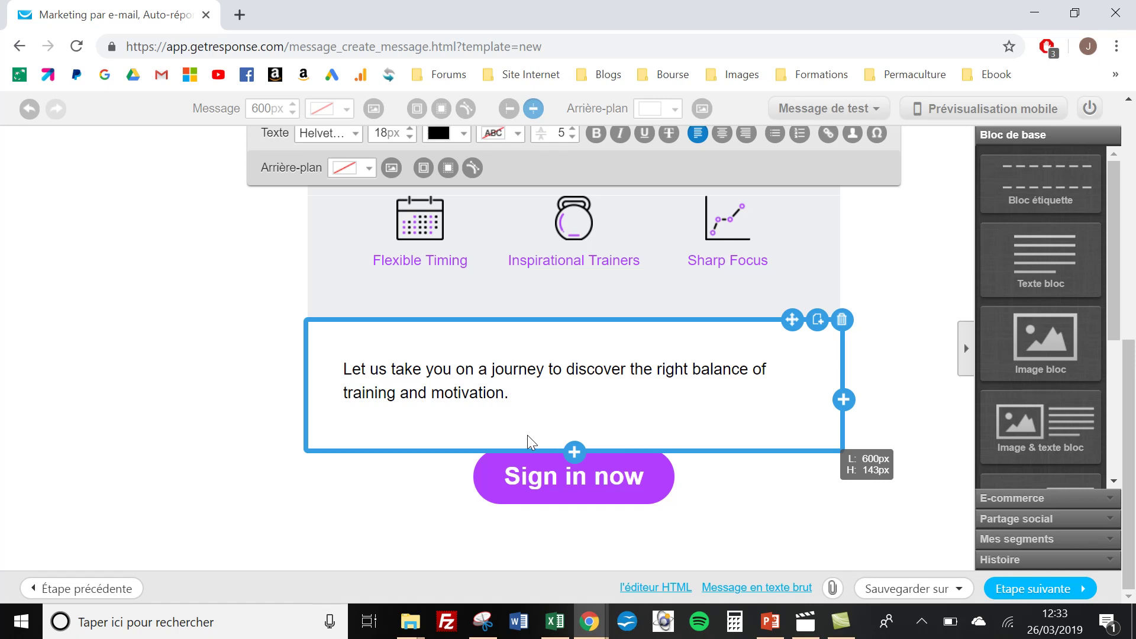
{"action": "left_click", "coordinate": [1019, 587]}
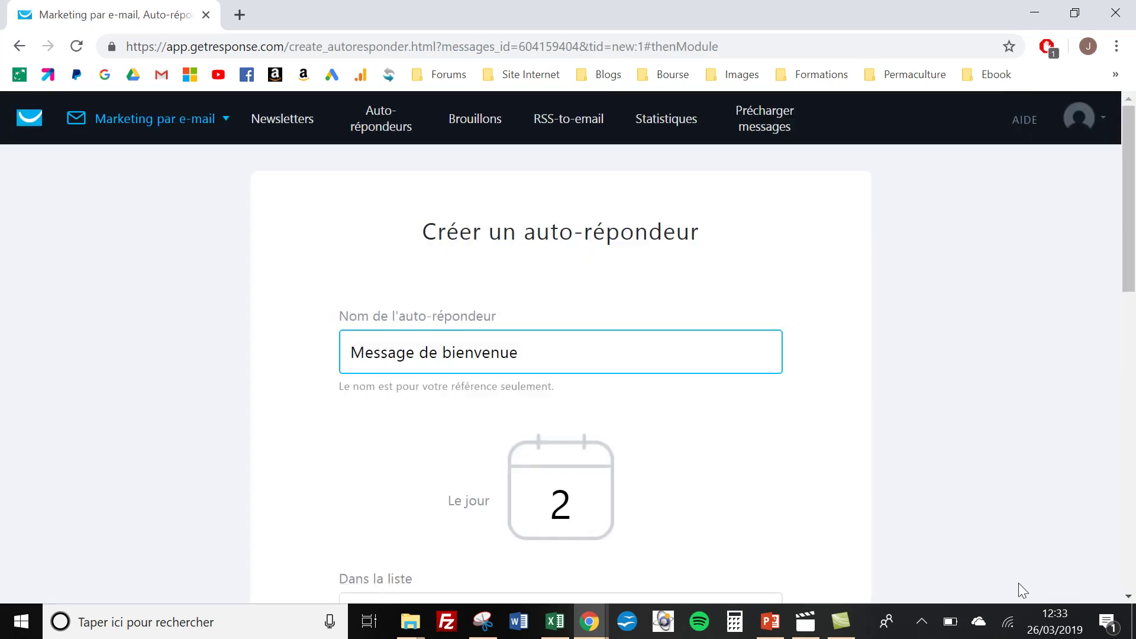
Set the autoresponder's sending day to 0 and save it without publishing.
{"action": "left_click", "coordinate": [566, 504]}
{"action": "key", "text": "BackSpace"}
{"action": "type", "text": "0"}
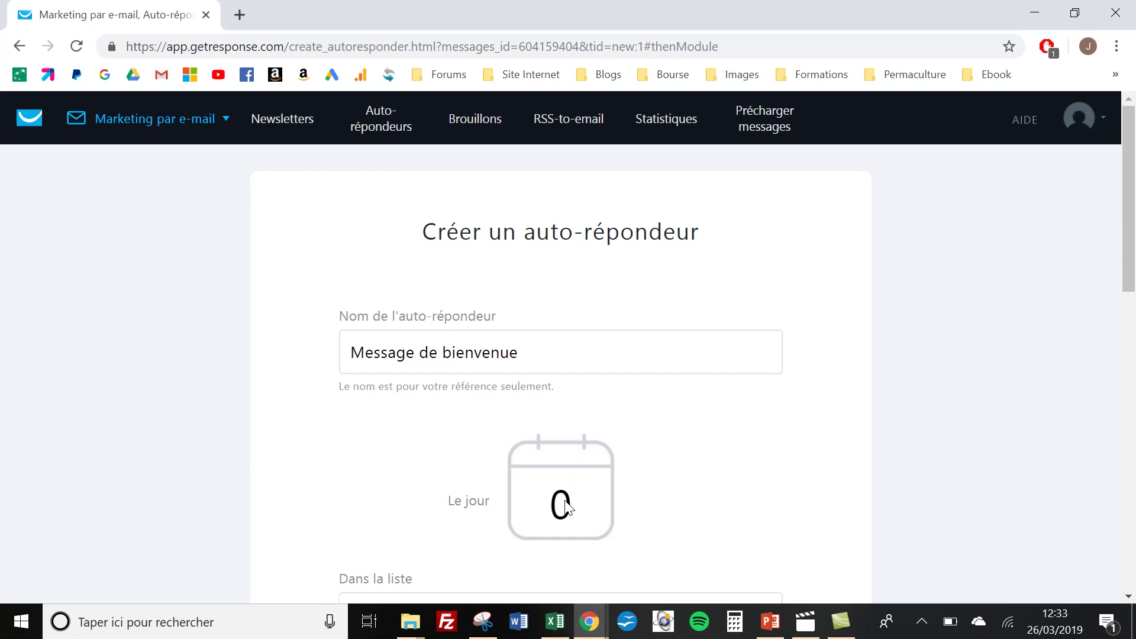
{"action": "scroll", "coordinate": [566, 507], "scroll_direction": "down", "scroll_amount": 5}
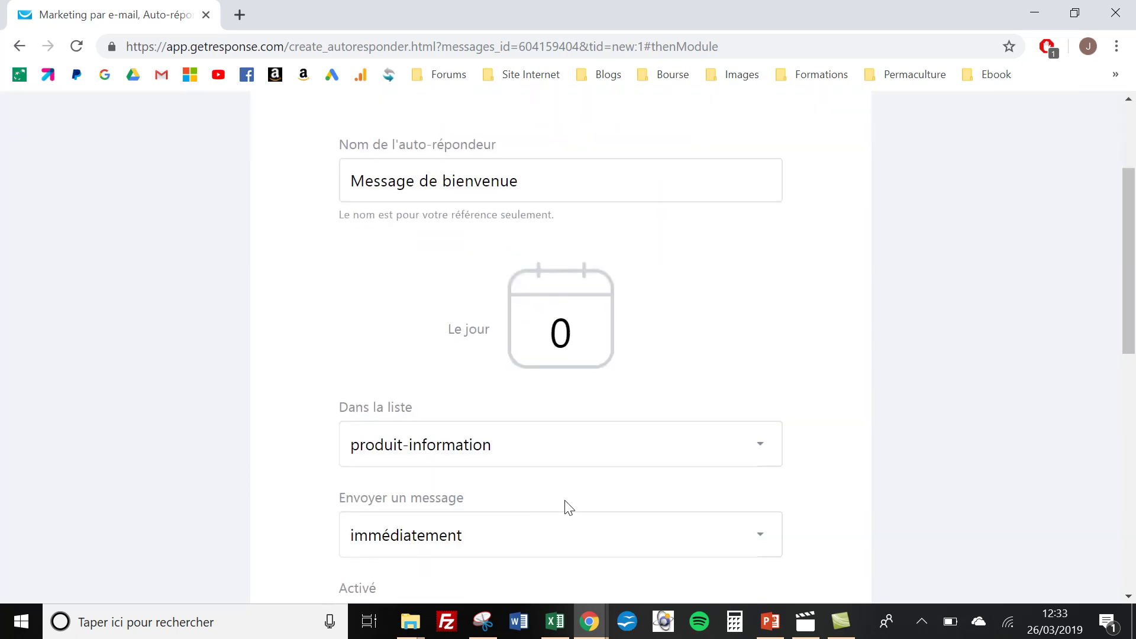
{"action": "scroll", "coordinate": [570, 508], "scroll_direction": "down", "scroll_amount": 5}
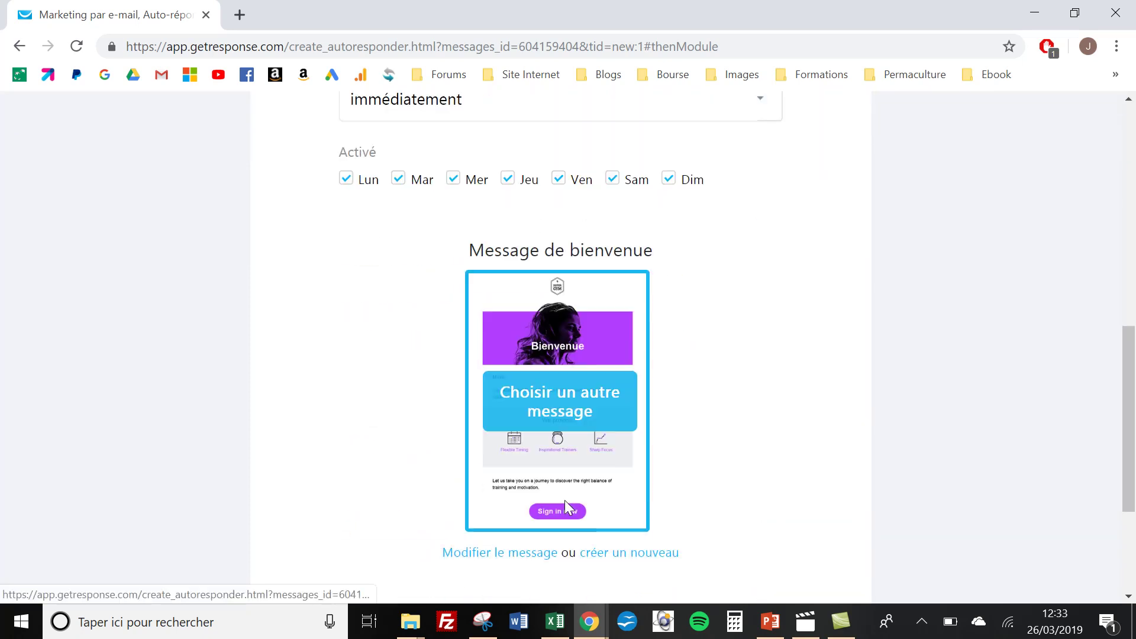
{"action": "scroll", "coordinate": [569, 507], "scroll_direction": "down", "scroll_amount": 3}
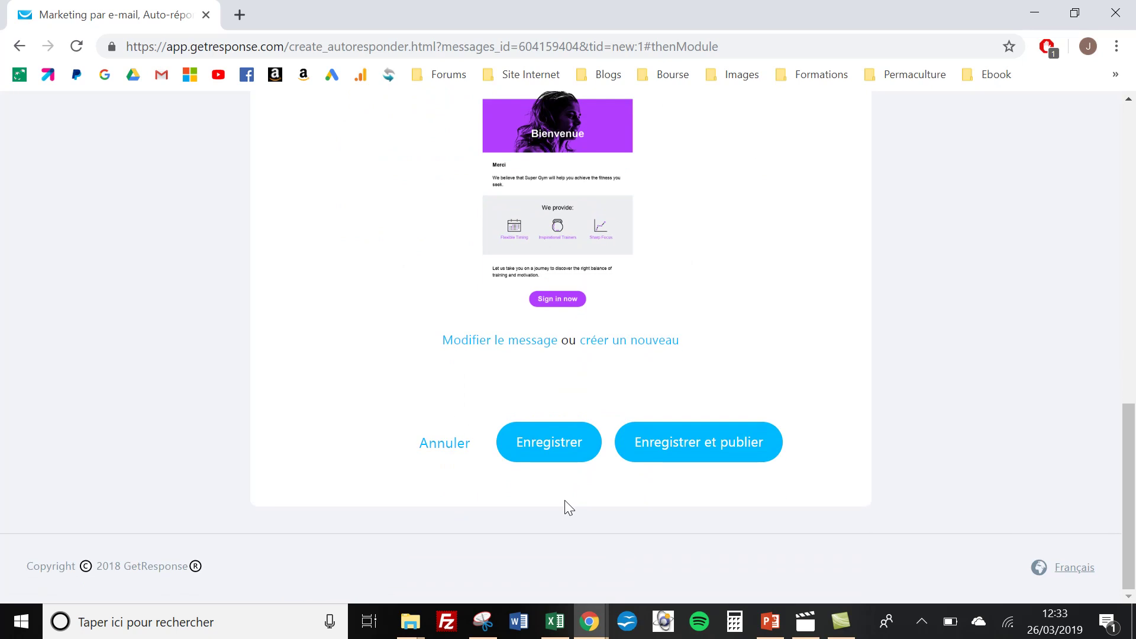
{"action": "left_click", "coordinate": [590, 449]}
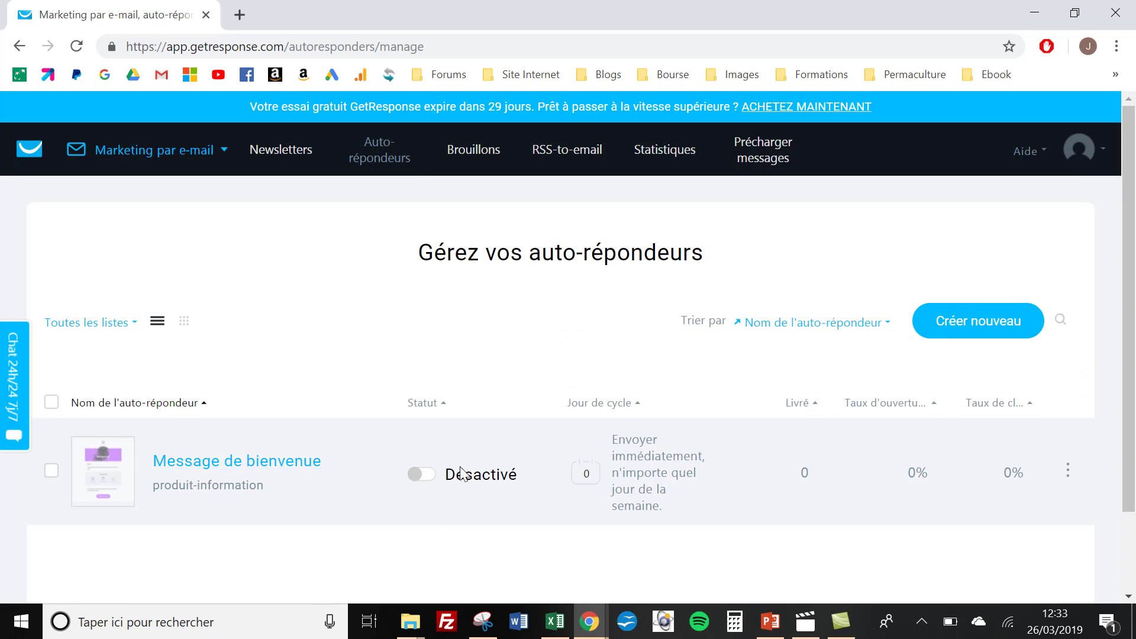
Activate the "Message de bienvenue" autoresponder in the list and deactivate it again.
{"action": "left_click", "coordinate": [421, 474]}
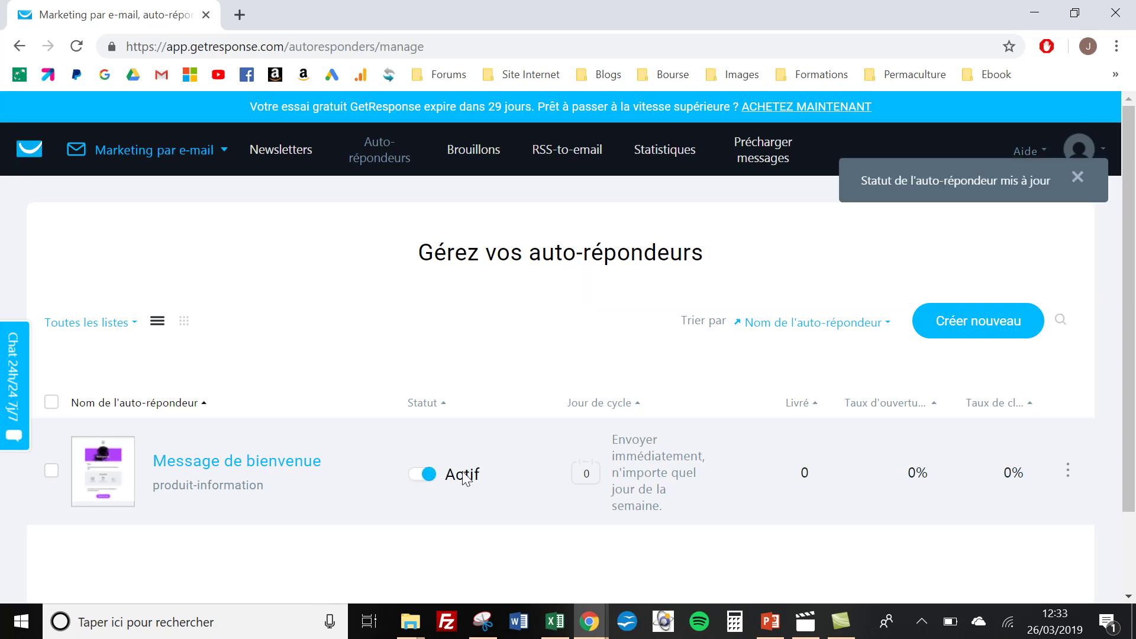
{"action": "left_click", "coordinate": [430, 475]}
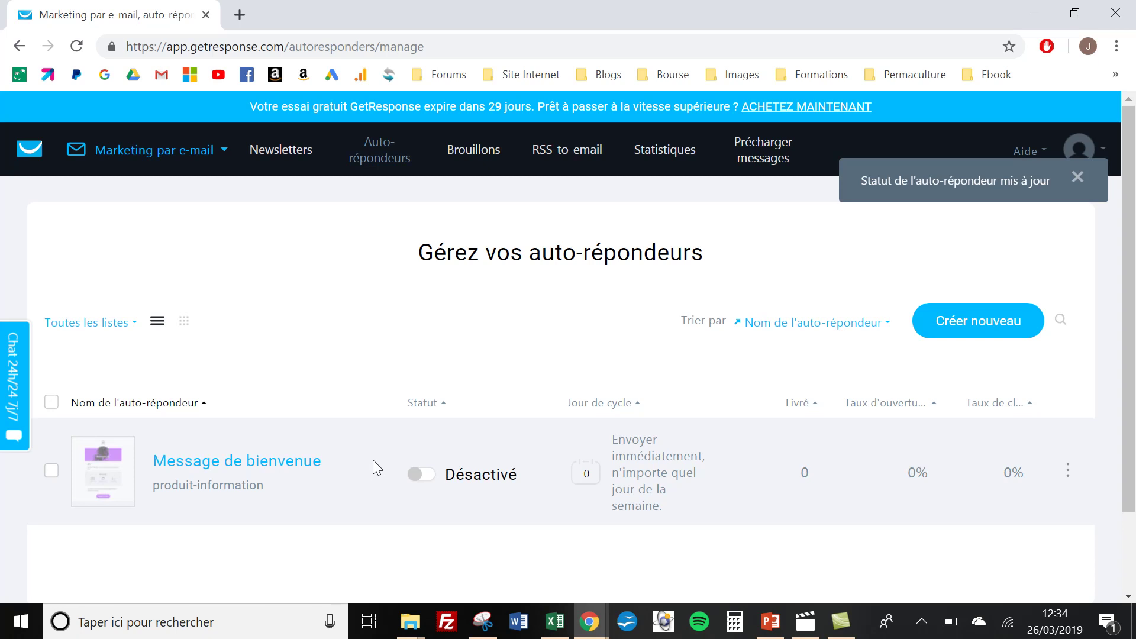
Reopen the "Message de bienvenue" autoresponder and go through its message settings to the message editor.
{"action": "left_click", "coordinate": [276, 464]}
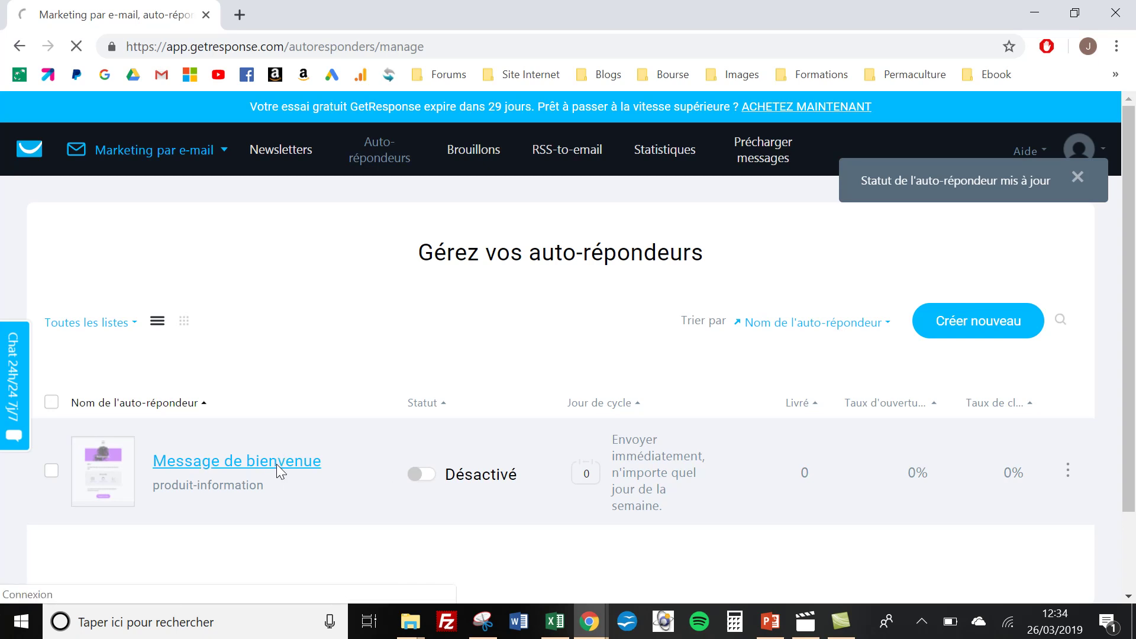
{"action": "scroll", "coordinate": [276, 463], "scroll_direction": "down", "scroll_amount": 5}
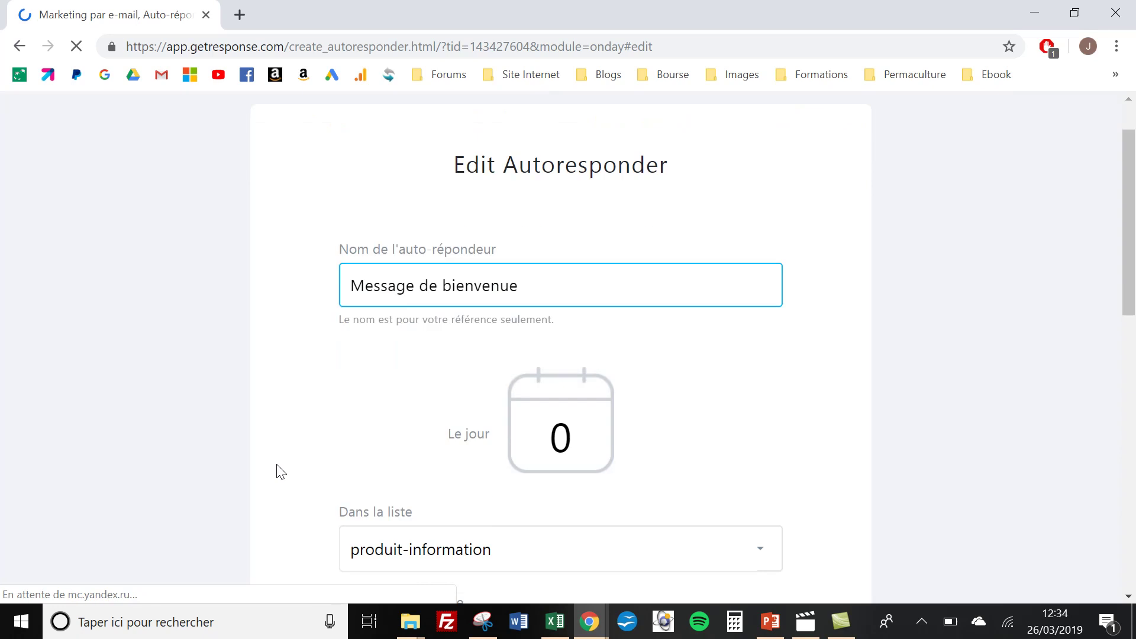
{"action": "scroll", "coordinate": [280, 472], "scroll_direction": "down", "scroll_amount": 5}
{"action": "mouse_move", "coordinate": [538, 338]}
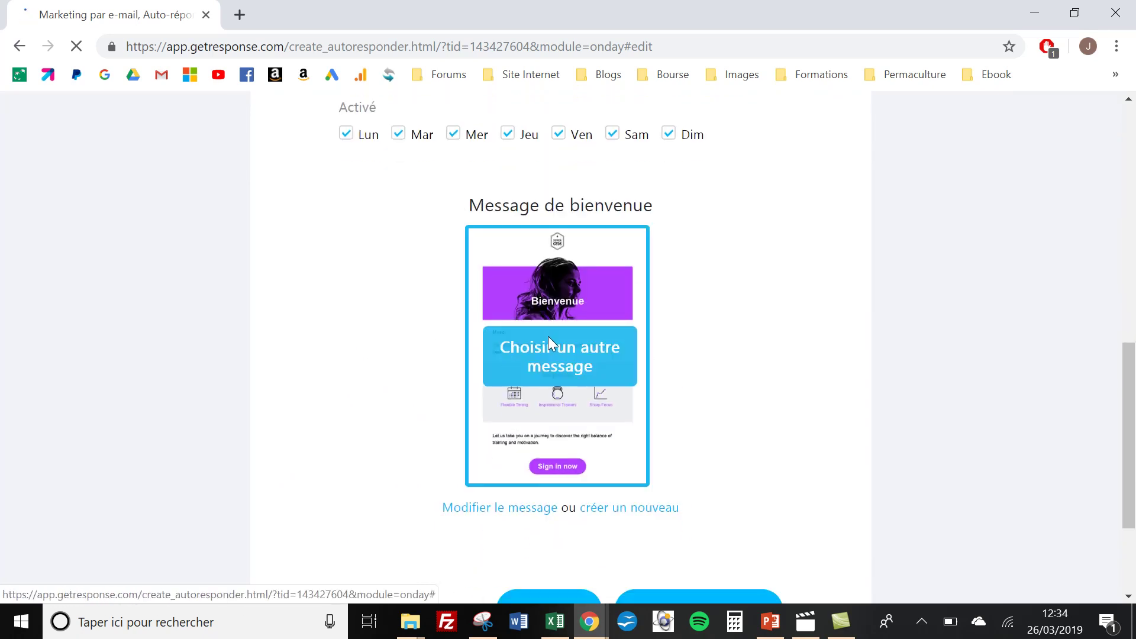
{"action": "left_click", "coordinate": [497, 513]}
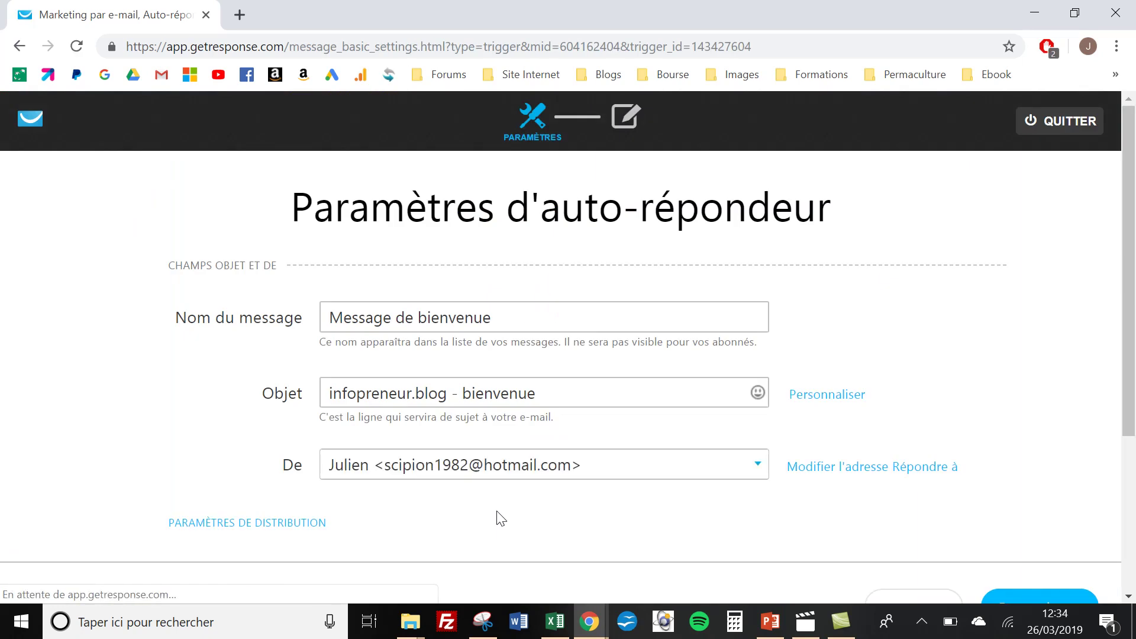
{"action": "scroll", "coordinate": [497, 518], "scroll_direction": "down", "scroll_amount": 2}
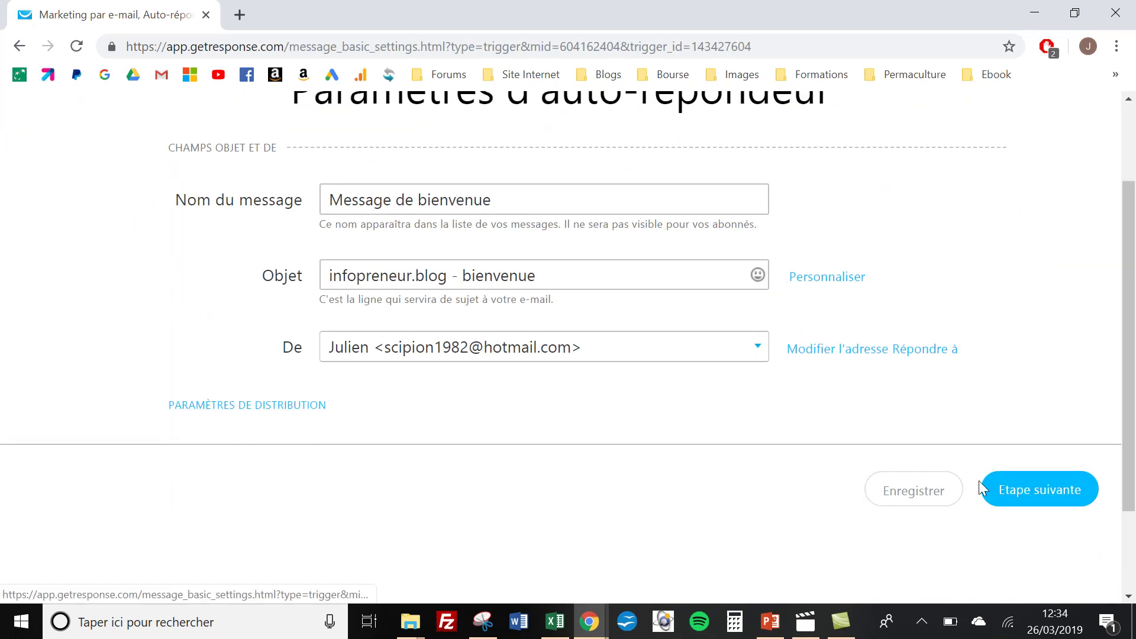
{"action": "left_click", "coordinate": [1015, 489]}
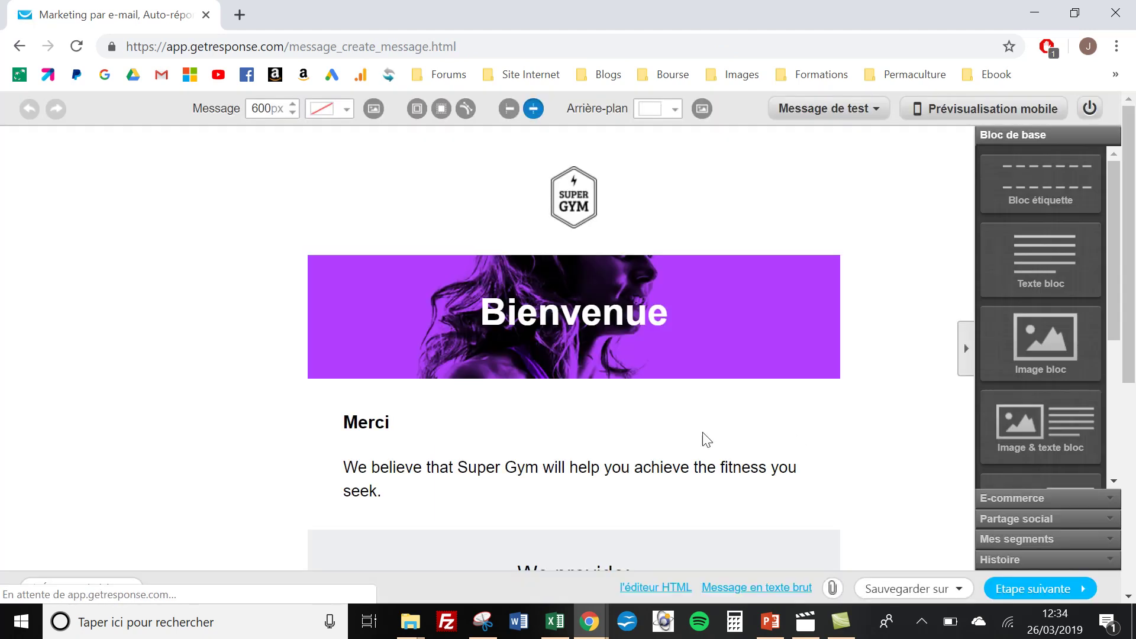
Review the welcome message's blocks in the editor and return to the autoresponder settings.
{"action": "mouse_move", "coordinate": [566, 413]}
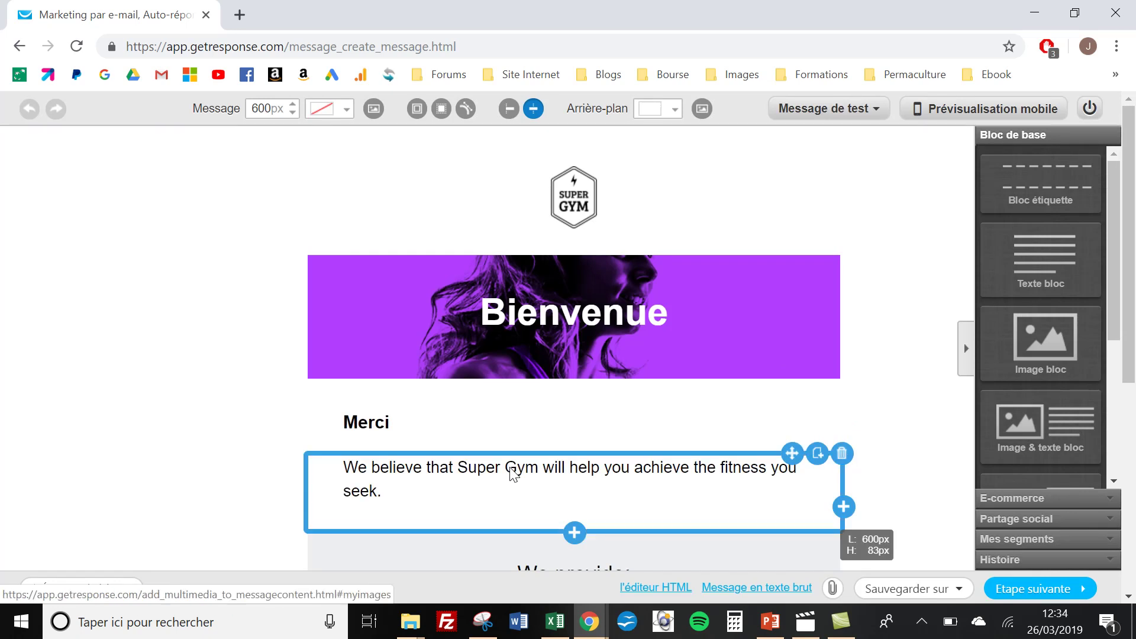
{"action": "mouse_move", "coordinate": [537, 318]}
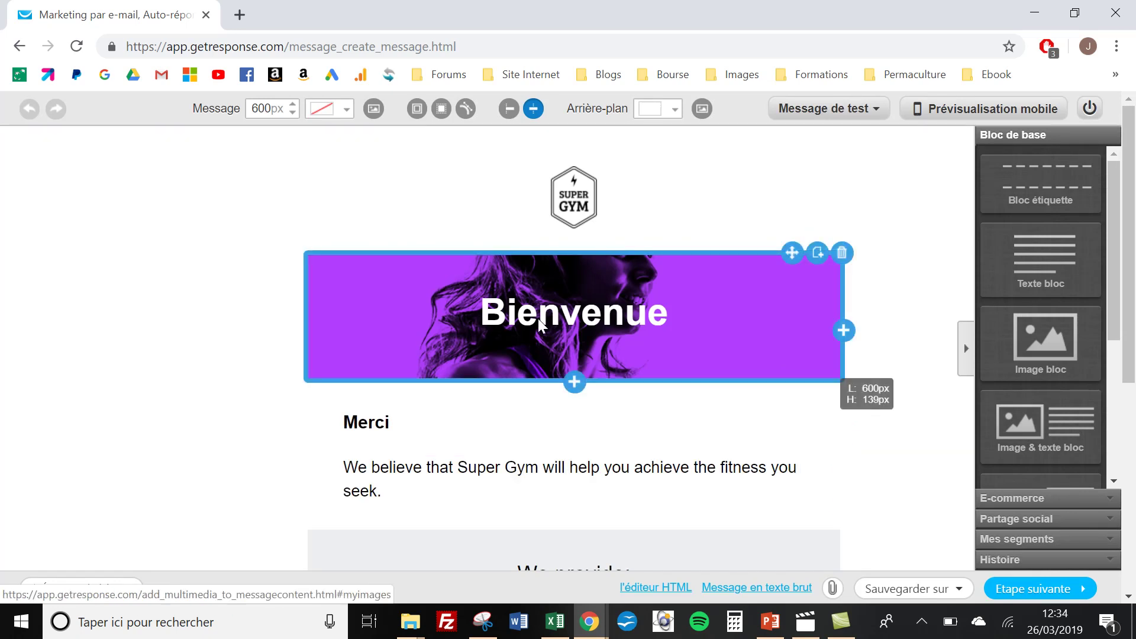
{"action": "scroll", "coordinate": [538, 318], "scroll_direction": "down", "scroll_amount": 6}
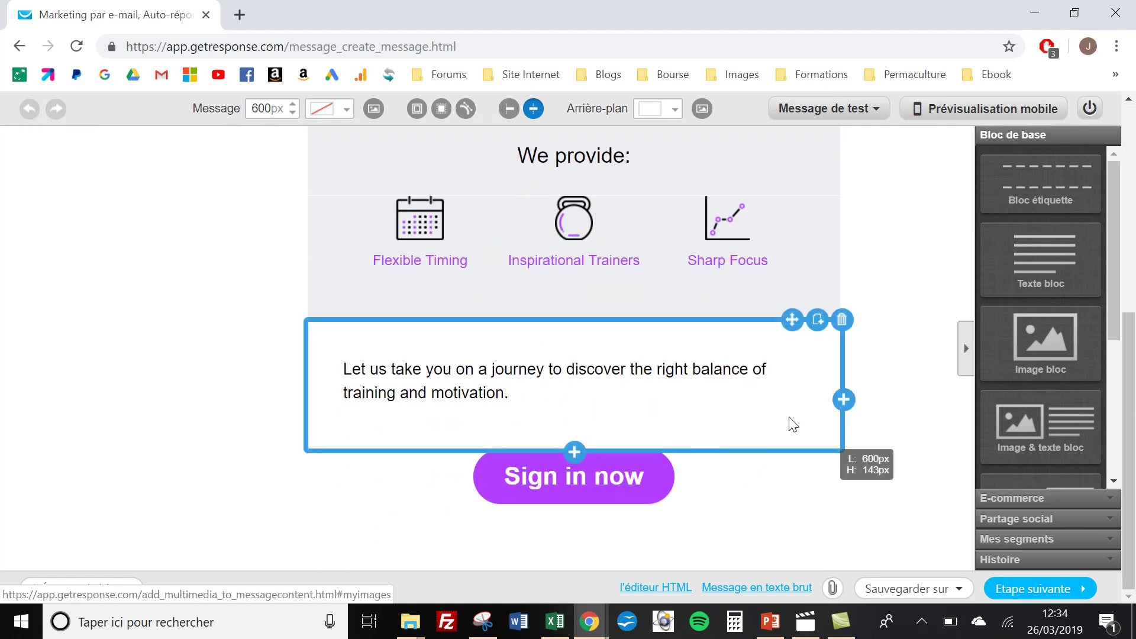
{"action": "left_click", "coordinate": [1024, 587]}
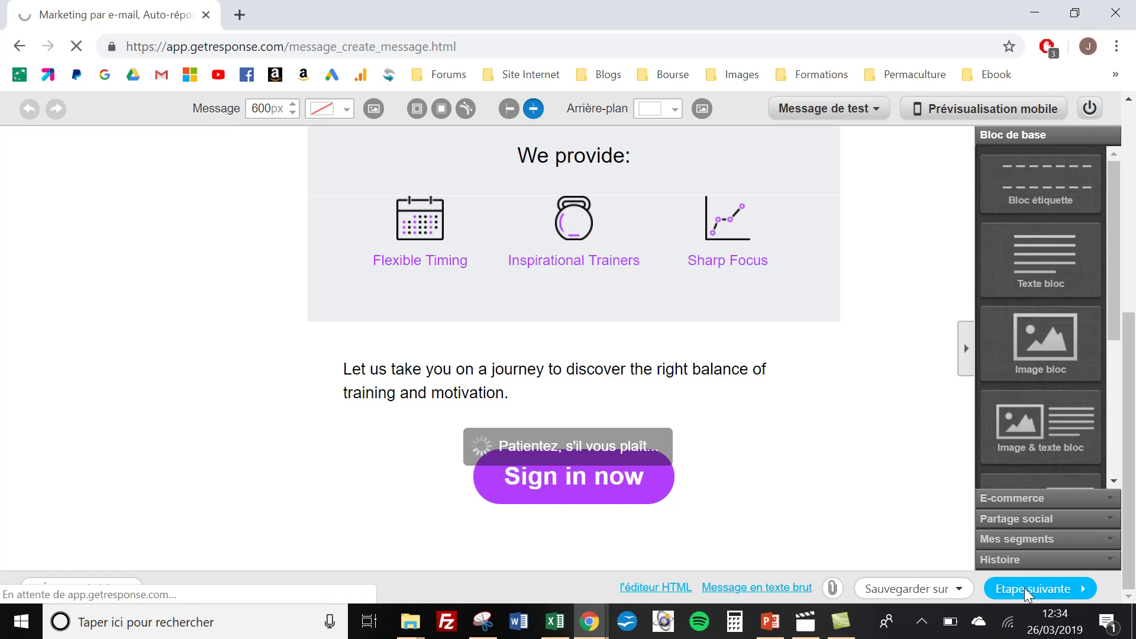
Save and publish the autoresponder, and switch it off in the autoresponder list.
{"action": "scroll", "coordinate": [799, 467], "scroll_direction": "down", "scroll_amount": 9}
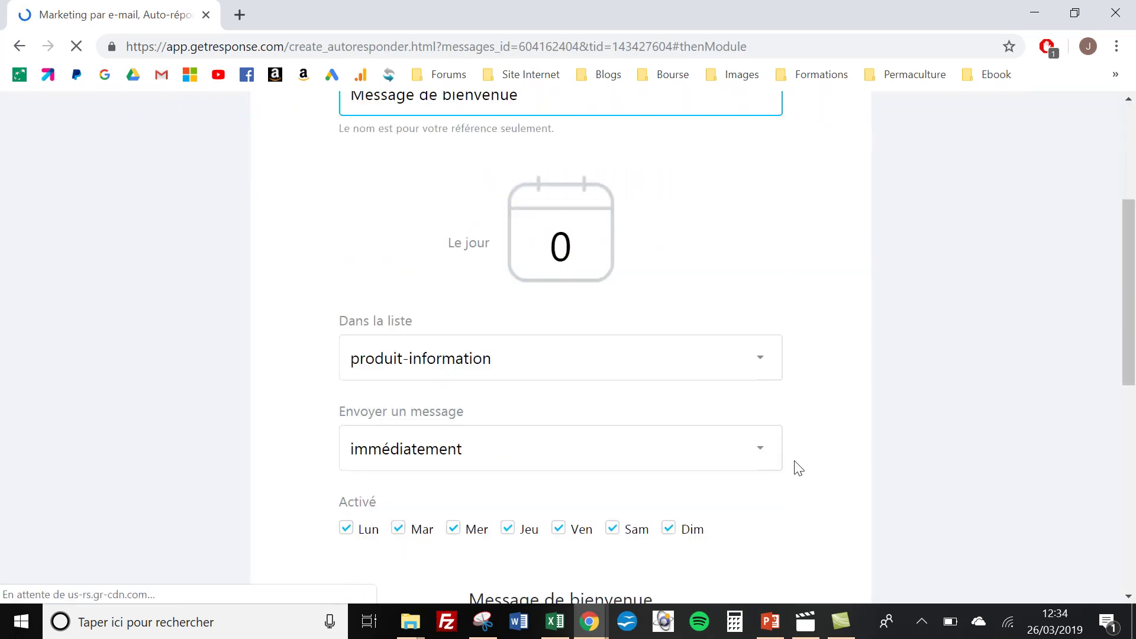
{"action": "scroll", "coordinate": [796, 463], "scroll_direction": "down", "scroll_amount": 4}
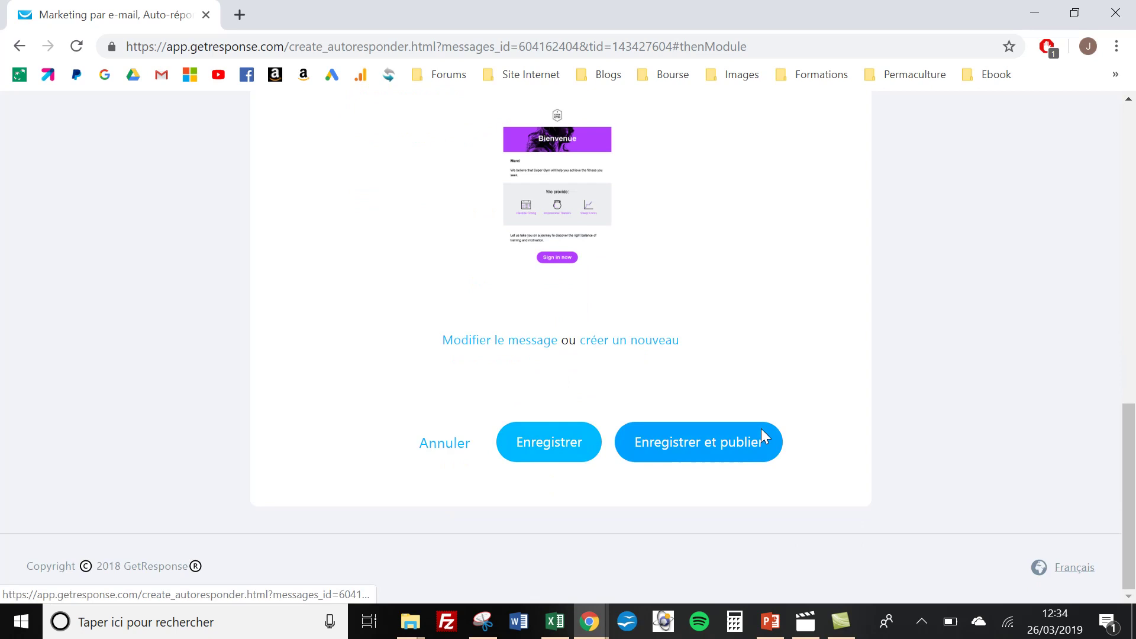
{"action": "left_click", "coordinate": [690, 436]}
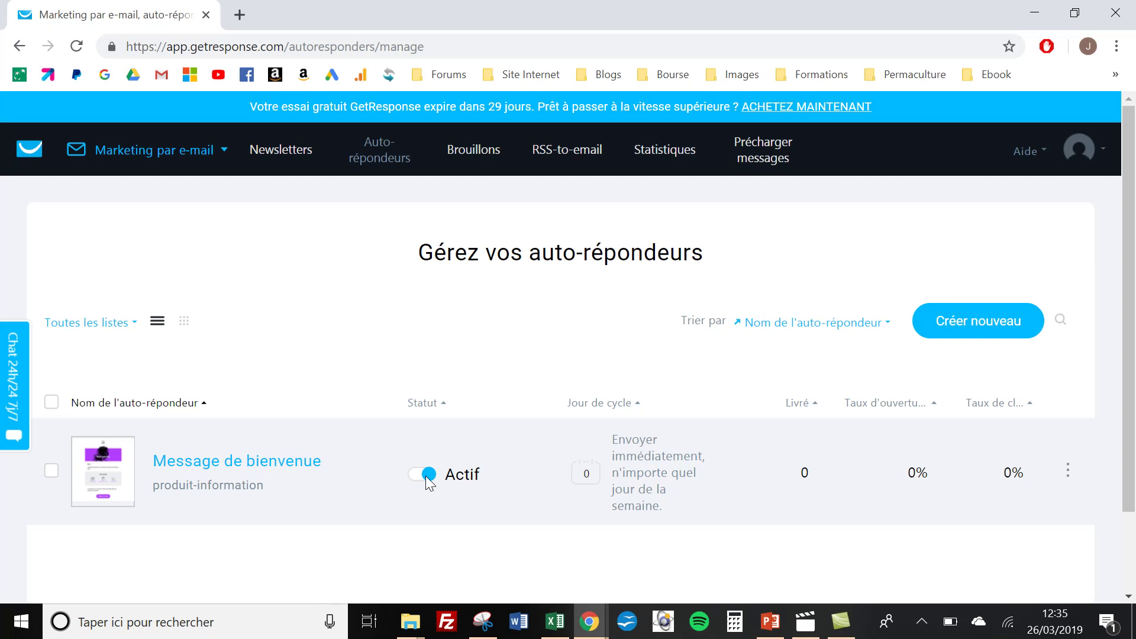
{"action": "left_click", "coordinate": [422, 474]}
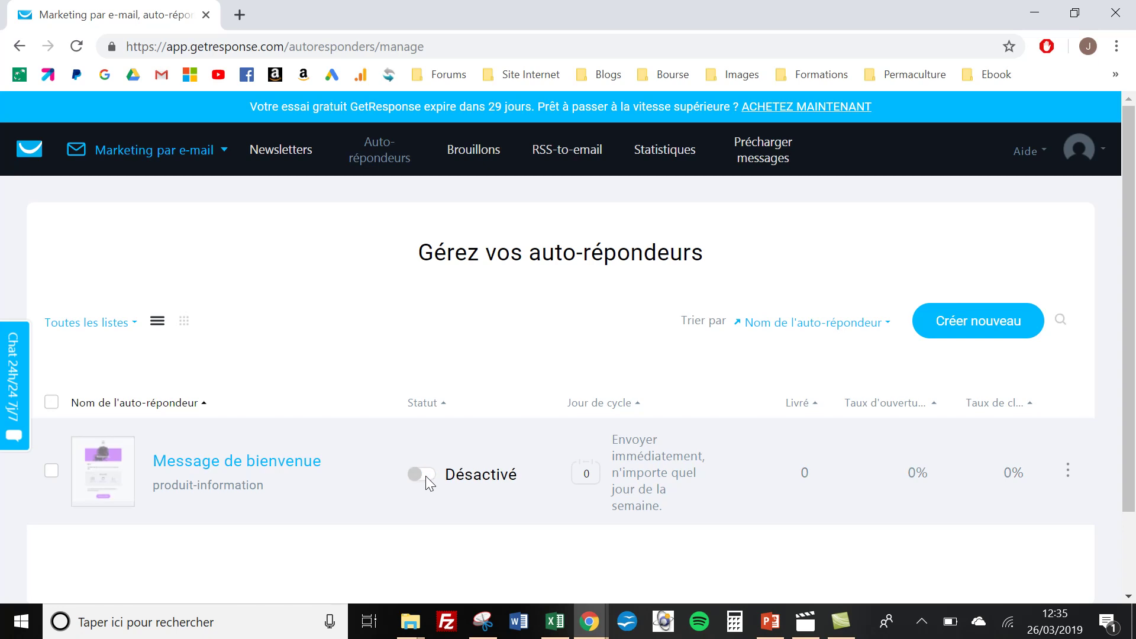